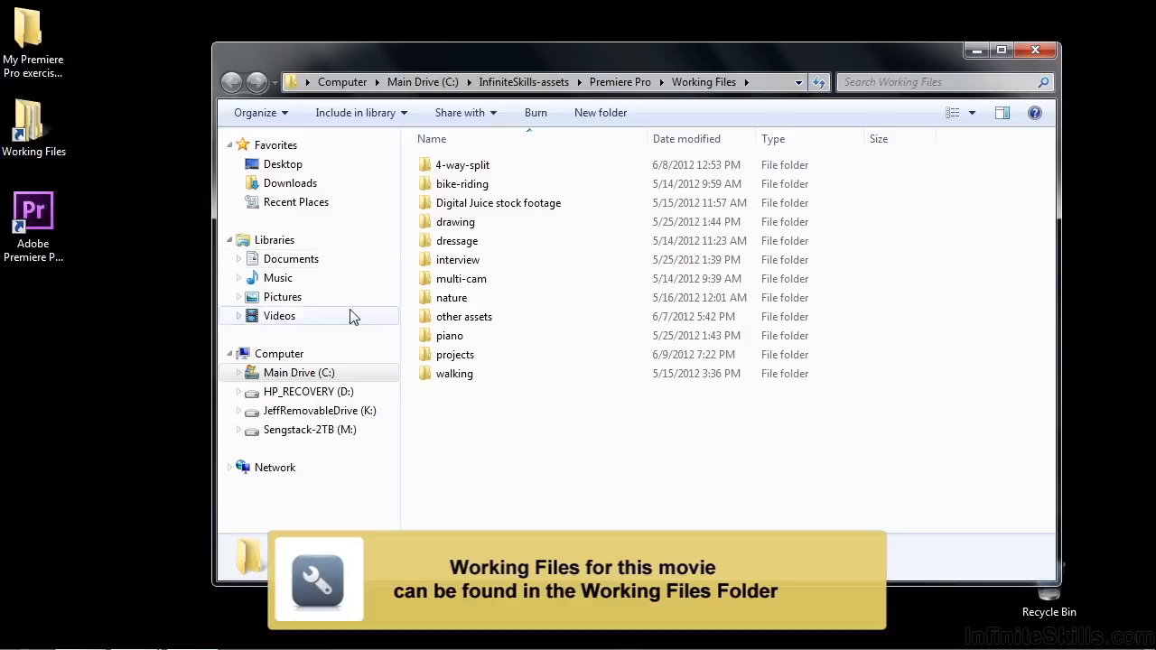
Open the project 1503-using track matte key.prproj from the projects folder of the working files
double_click(455, 354)
scroll(1039, 251, "down", 12)
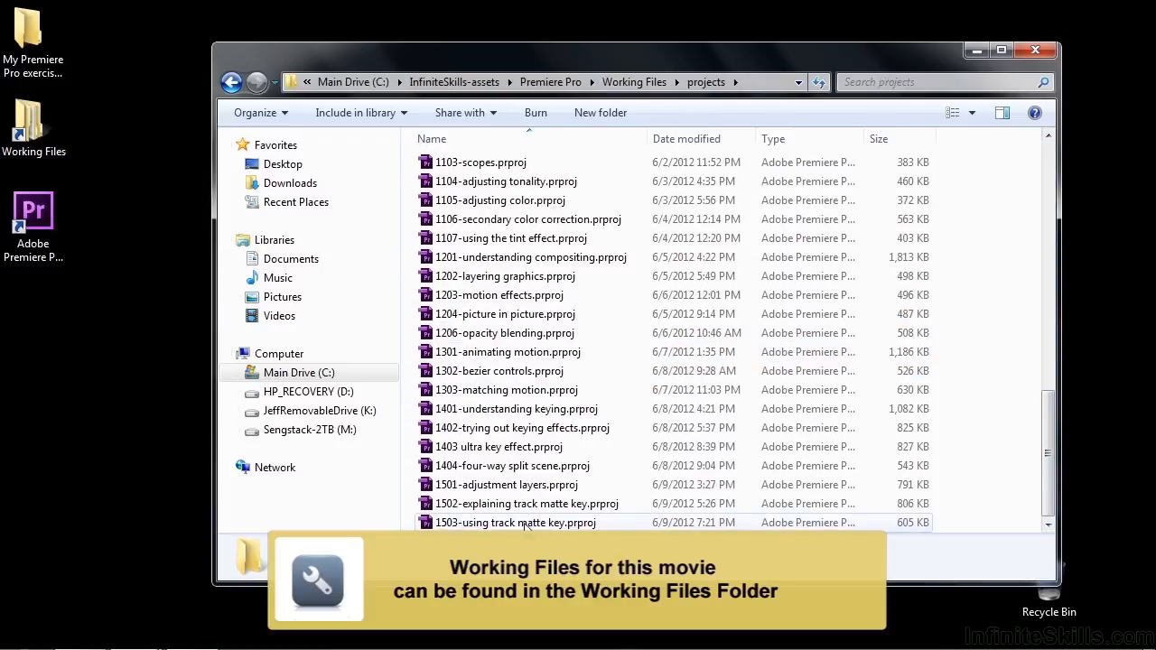
double_click(538, 524)
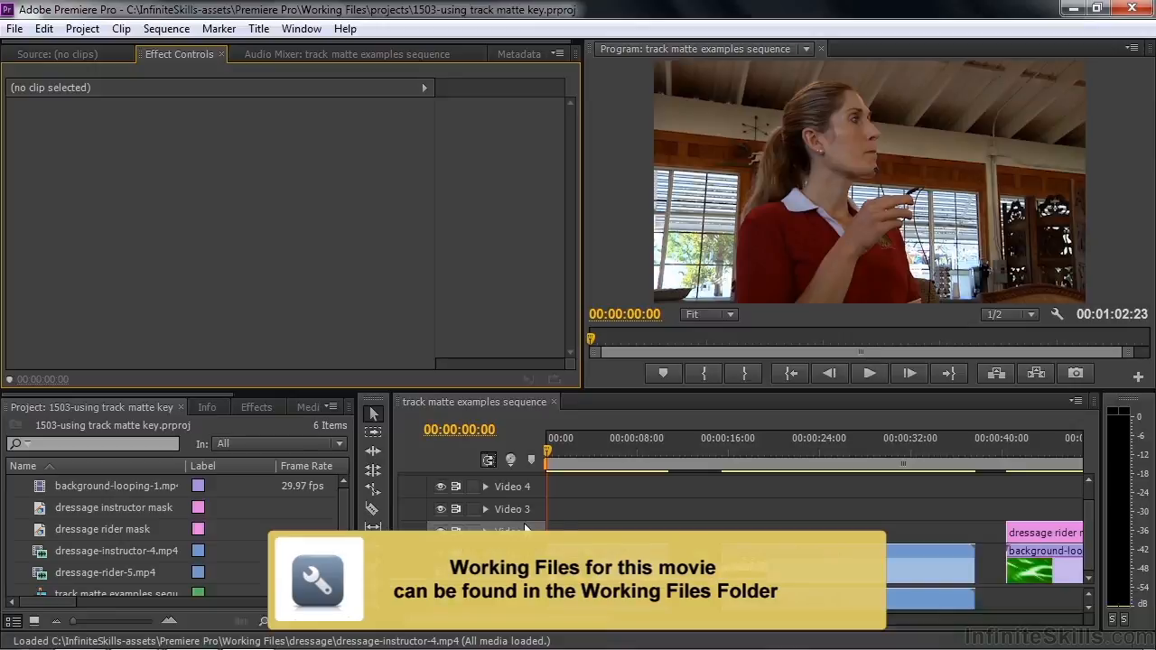
Park the playhead at 00:00:05:12 and duplicate only the video part of dressage-instructor-4.mp4 onto Video 2, directly above the original
left_click_drag(550, 459, 800, 474)
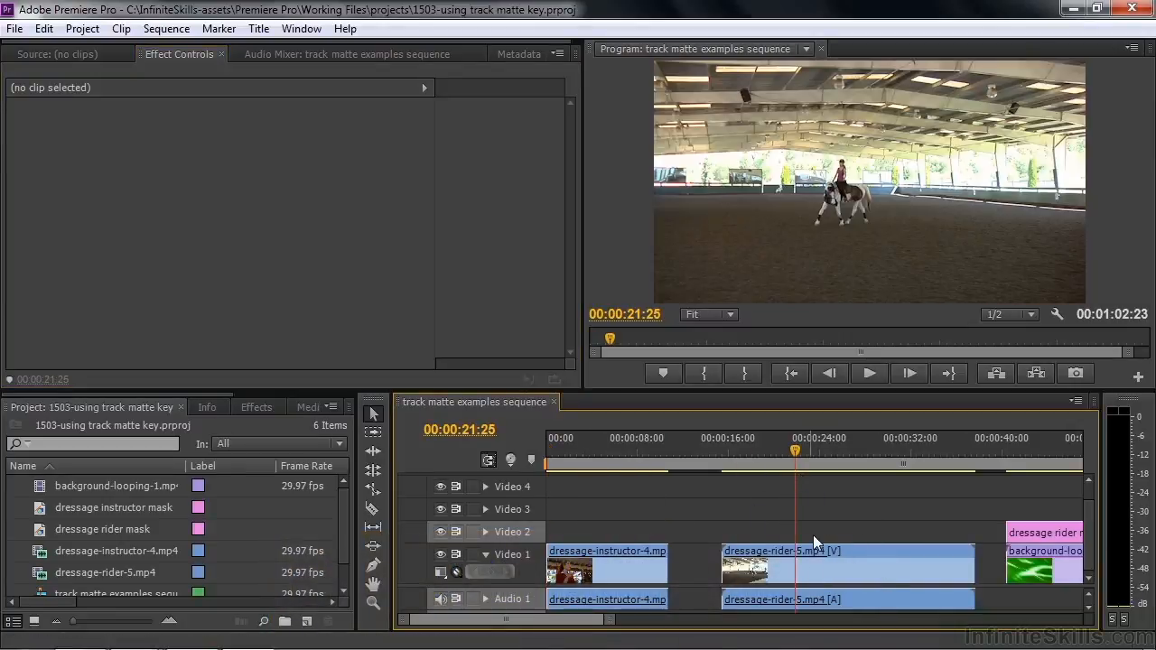
left_click(608, 450)
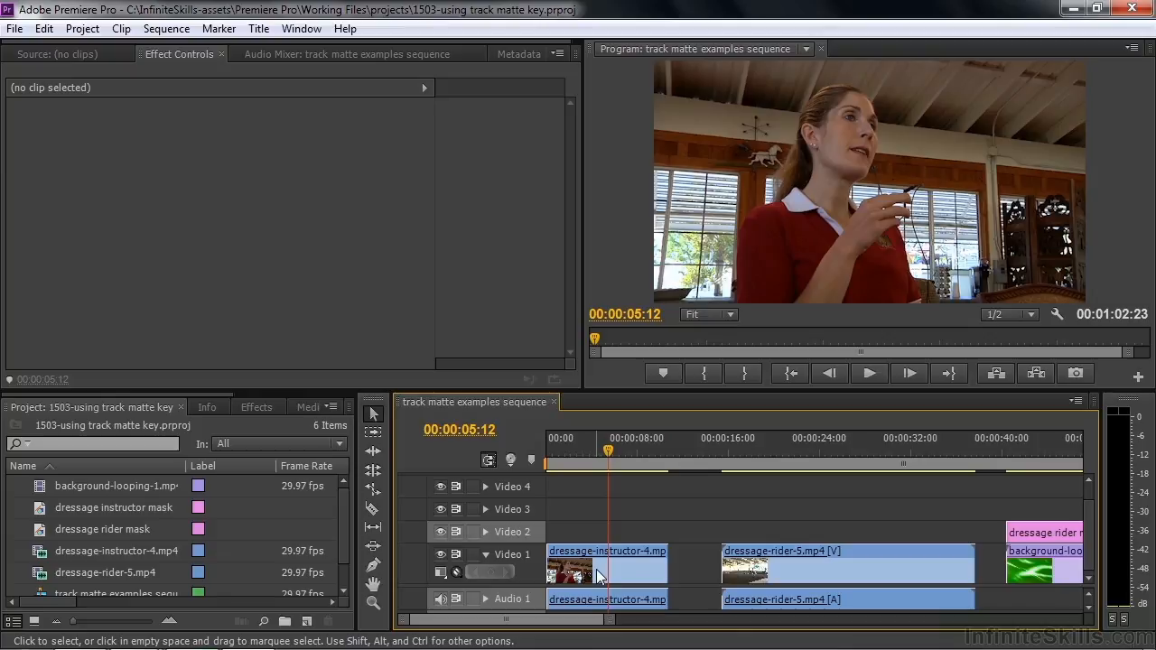
mouse_move(596, 574)
key("alt")
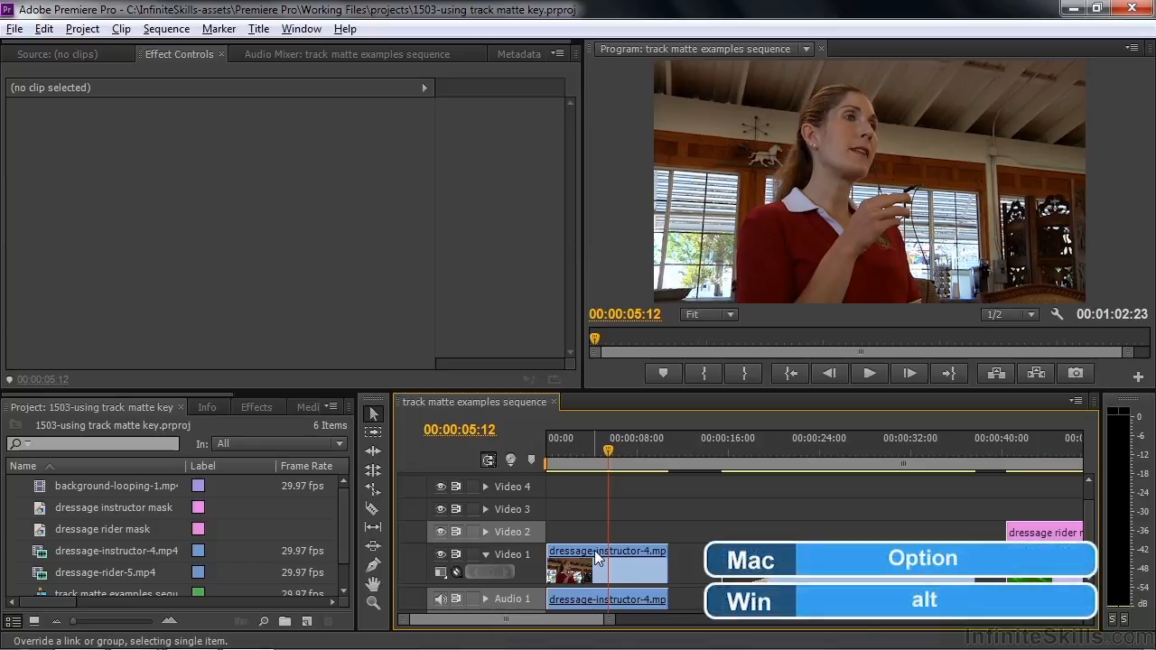
left_click(594, 557, "alt")
left_click_drag(594, 558, 596, 542)
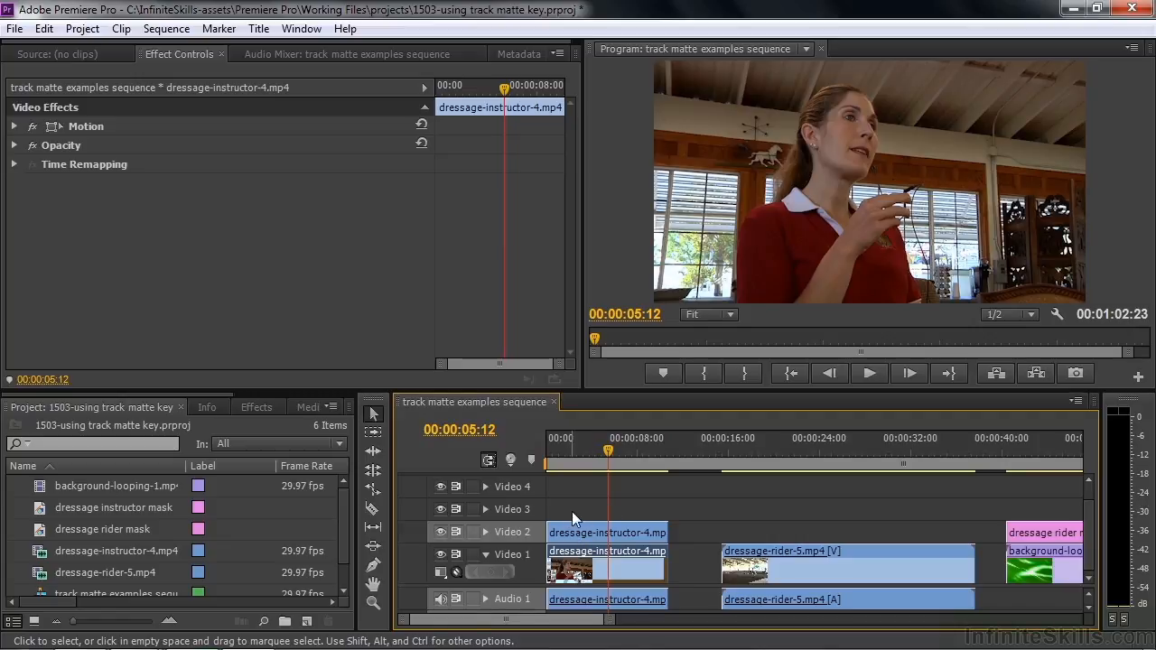
Place the dressage instructor mask title on Video 3 above the instructor clips, matching their length
left_click(43, 506)
left_click_drag(44, 506, 658, 516)
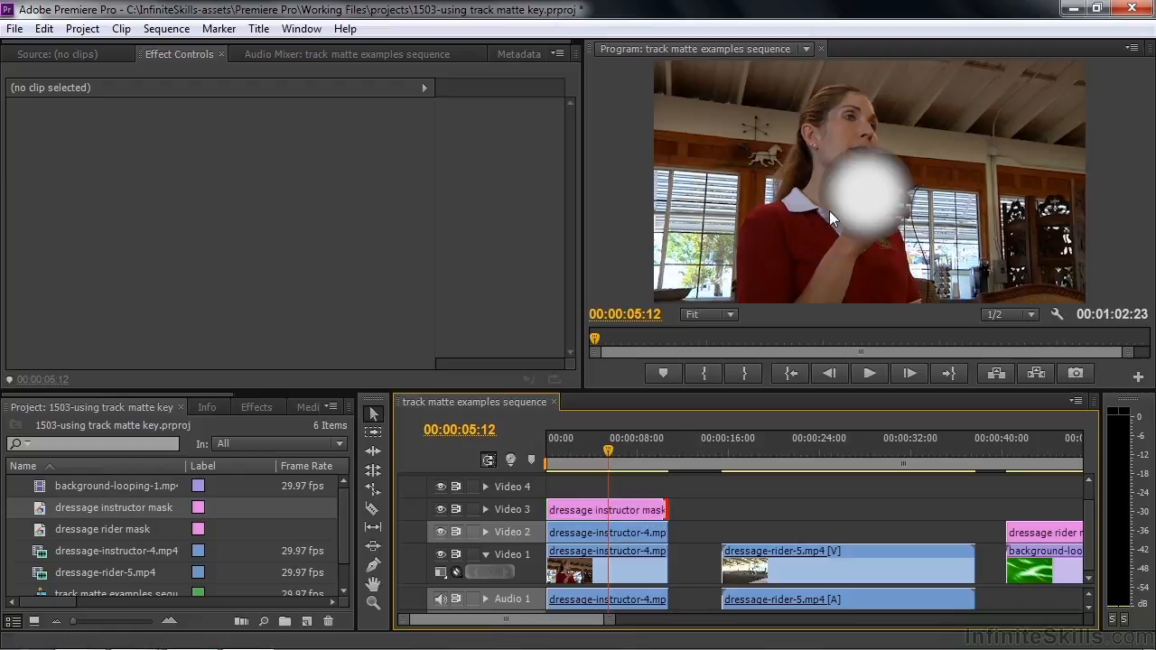
Examine the Radial Gradient fill and the dark color stop's opacity of the circle in the dressage instructor mask title
double_click(569, 513)
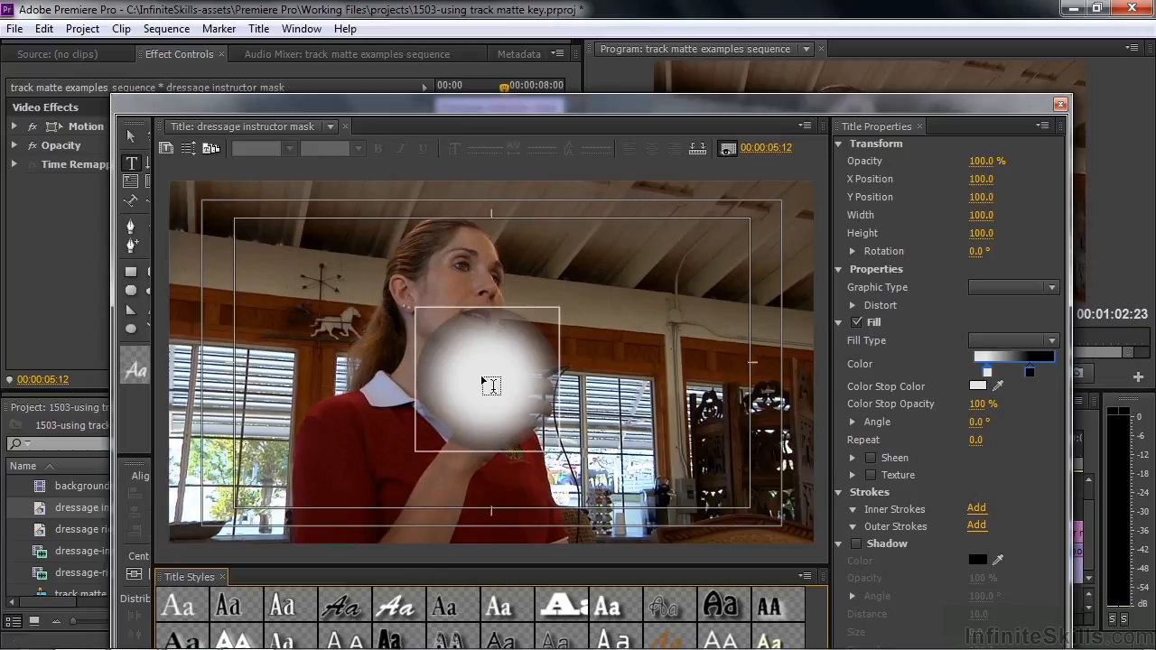
left_click(1052, 340)
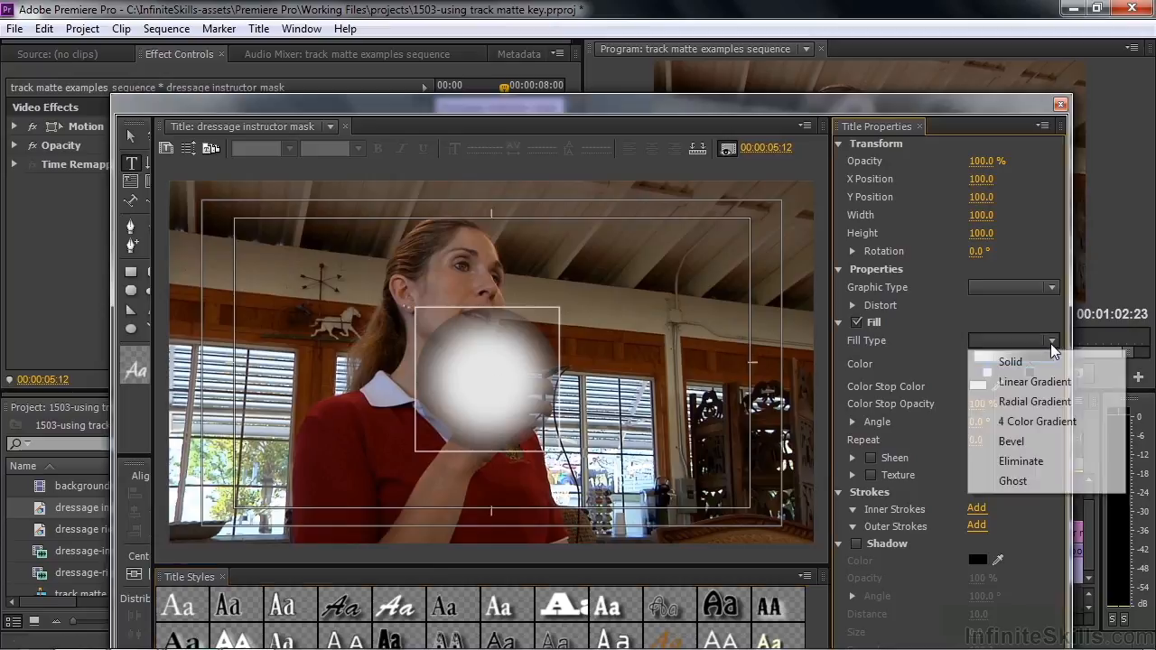
left_click(1035, 404)
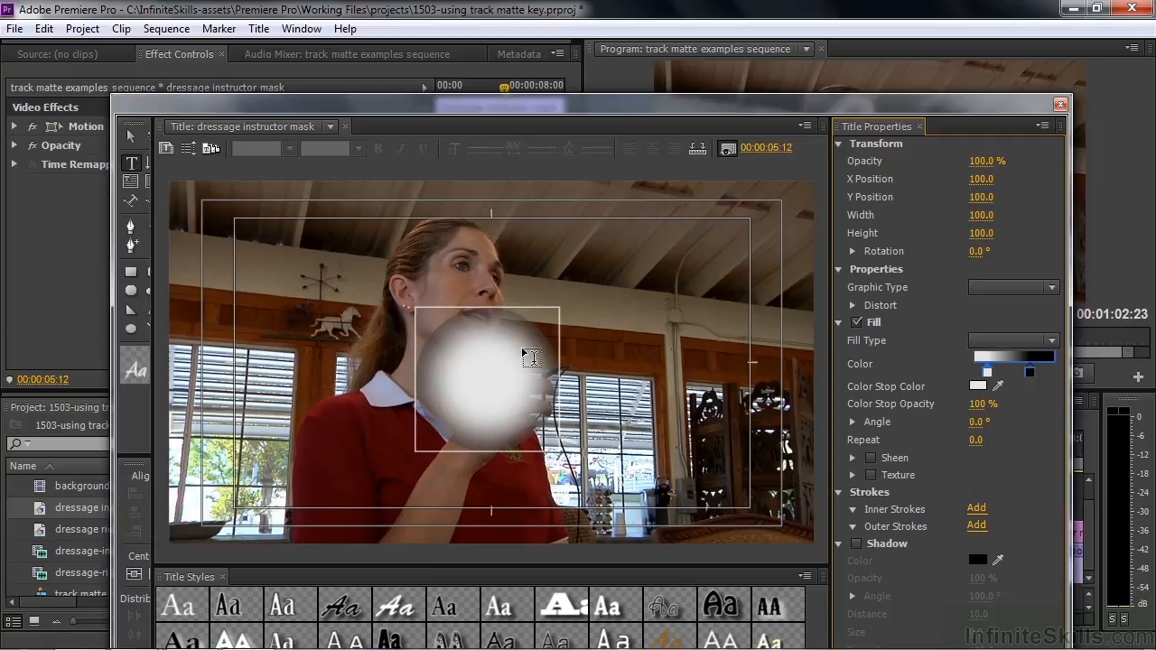
left_click(1030, 371)
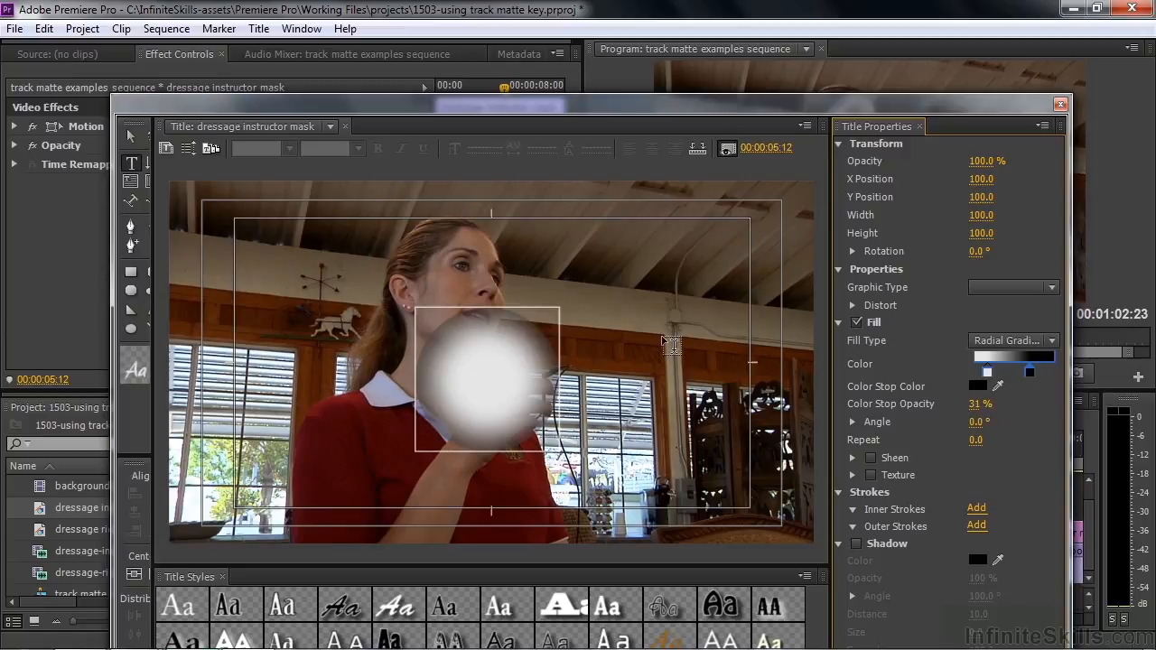
left_click(1061, 105)
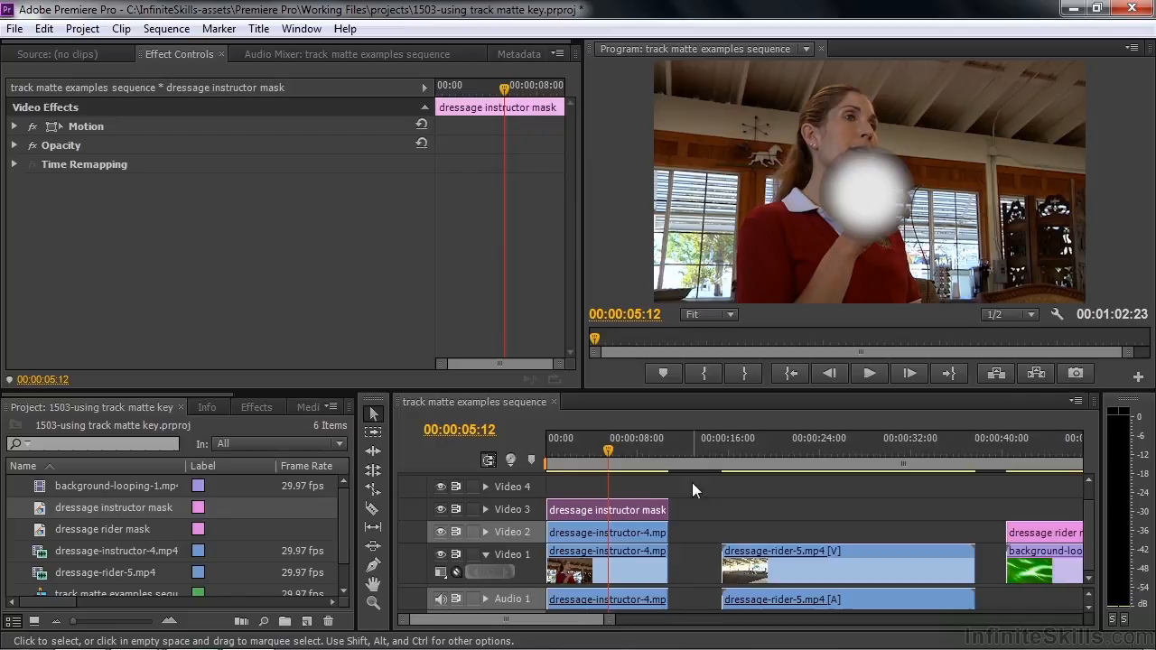
Apply Track Matte Key to the instructor clip on Video 2 and set its Matte to Video 3
left_click(581, 536)
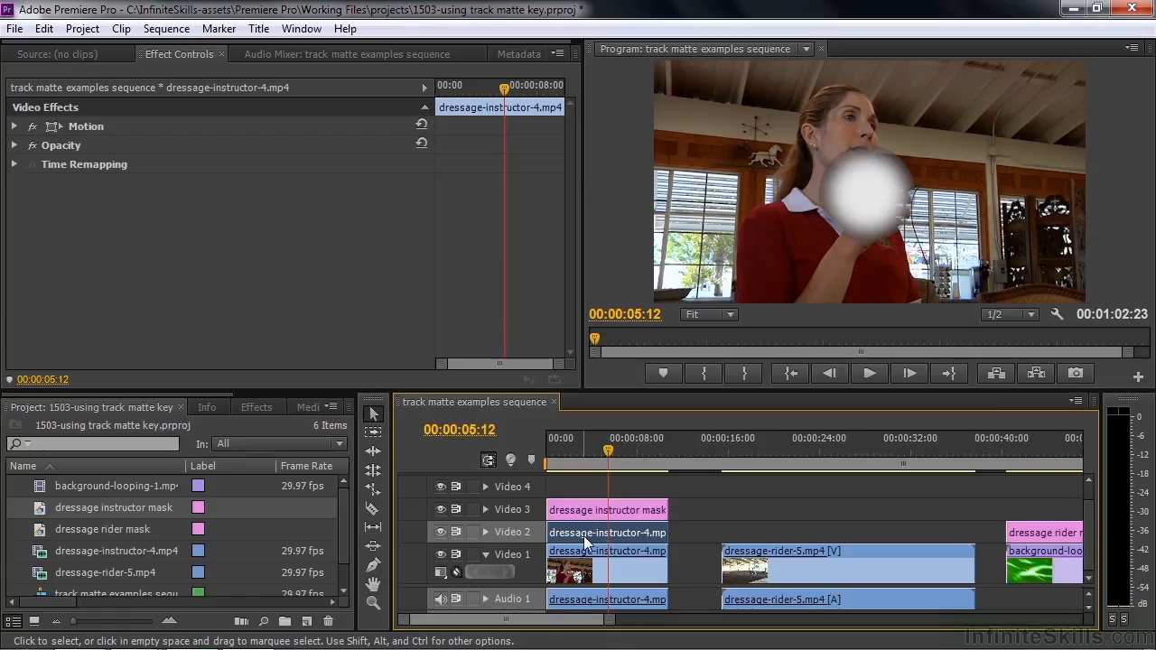
left_click(256, 407)
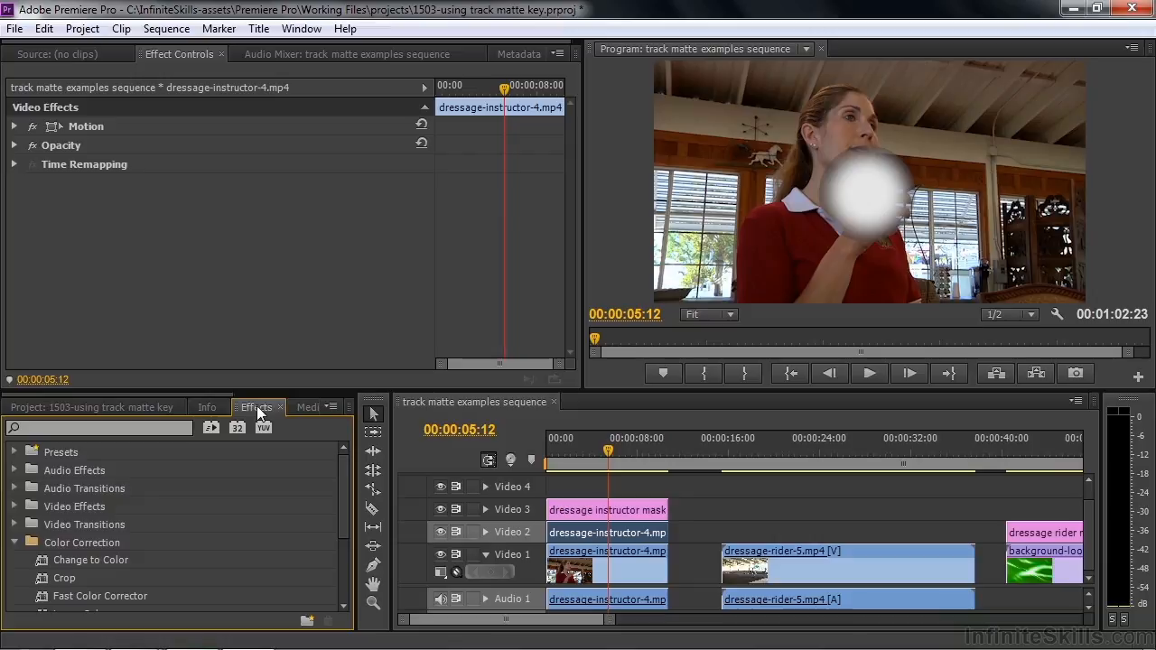
left_click_drag(346, 476, 351, 579)
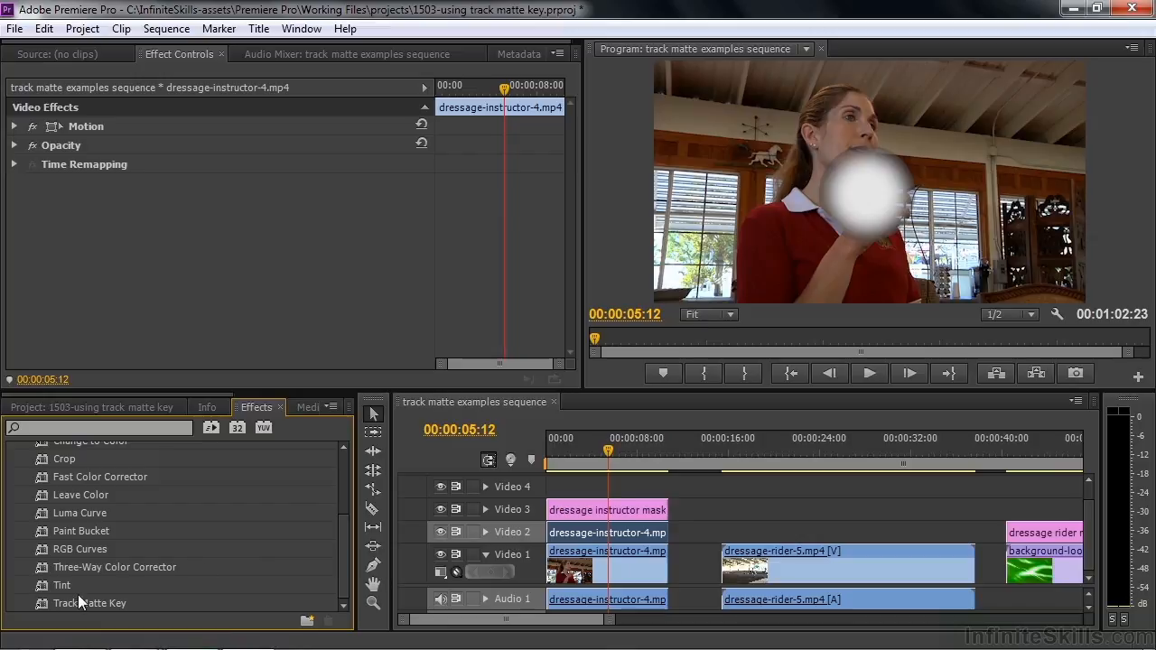
double_click(48, 601)
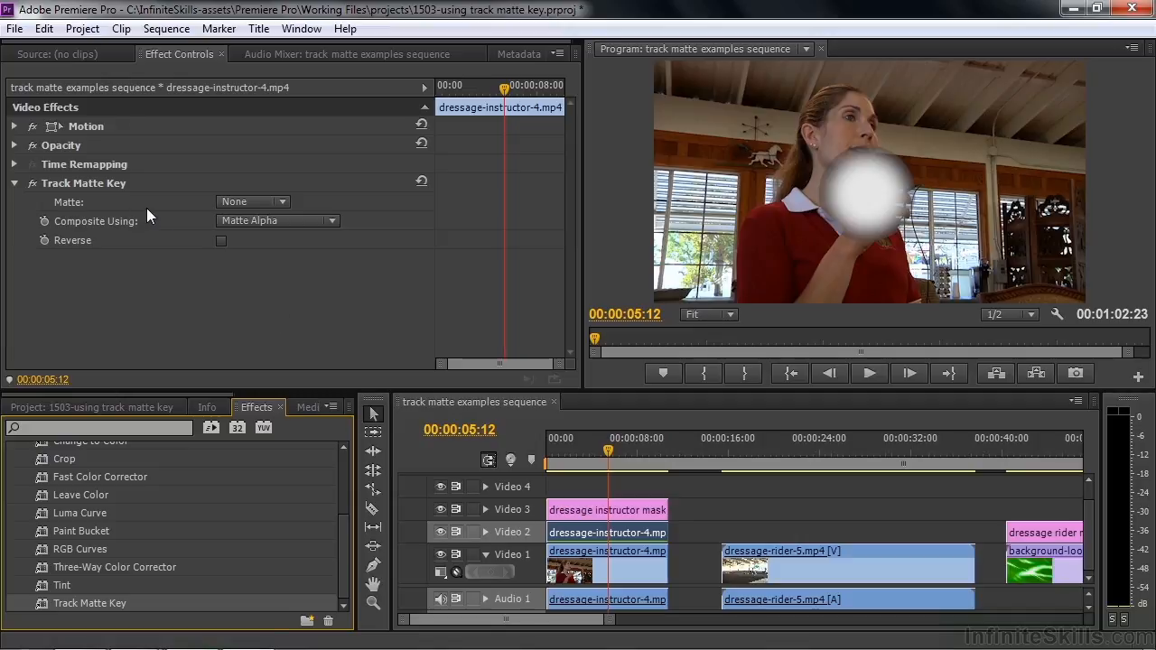
left_click(285, 201)
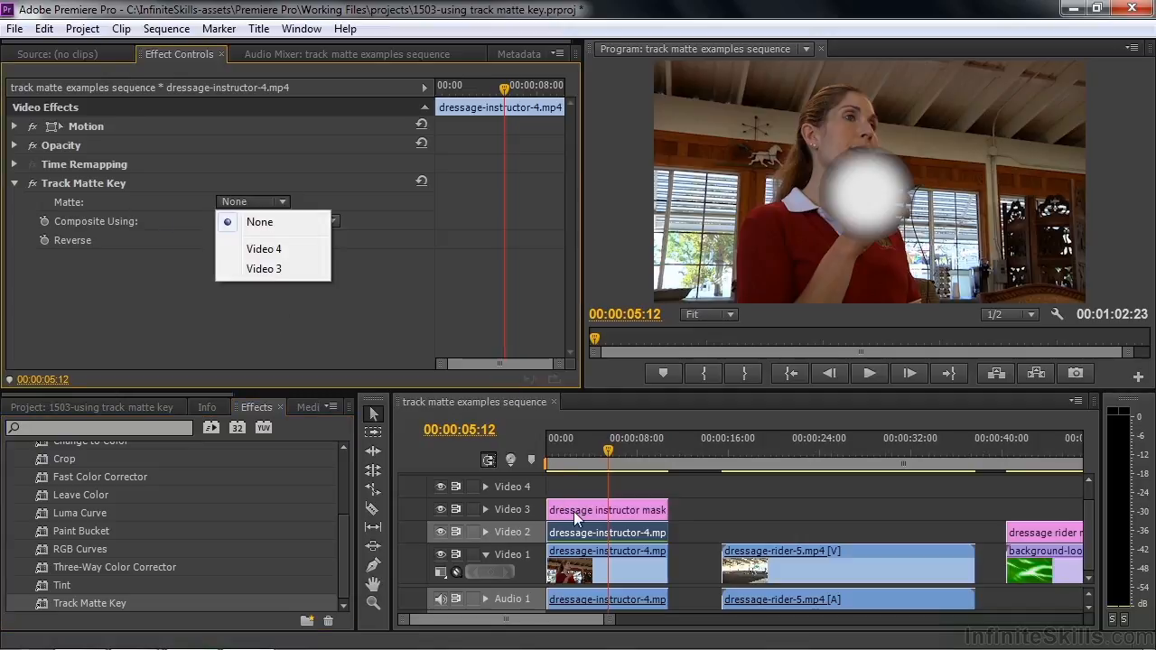
left_click(268, 269)
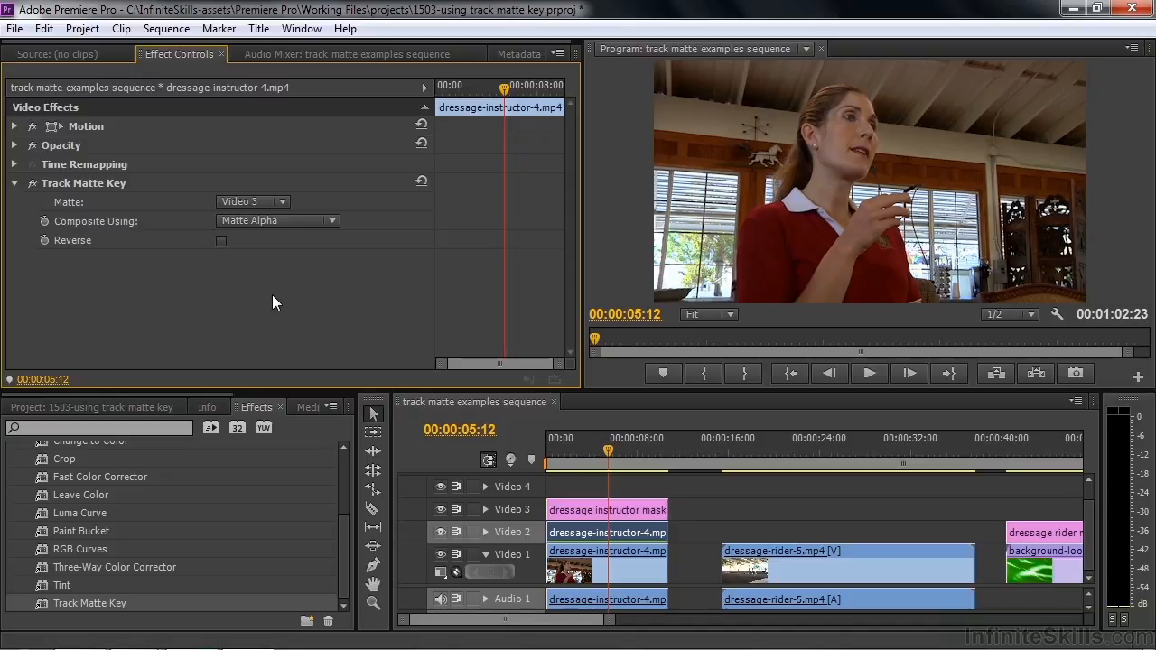
Apply Gaussian Blur to the instructor clip on Video 1 and set Blurriness to 72
left_click(621, 565)
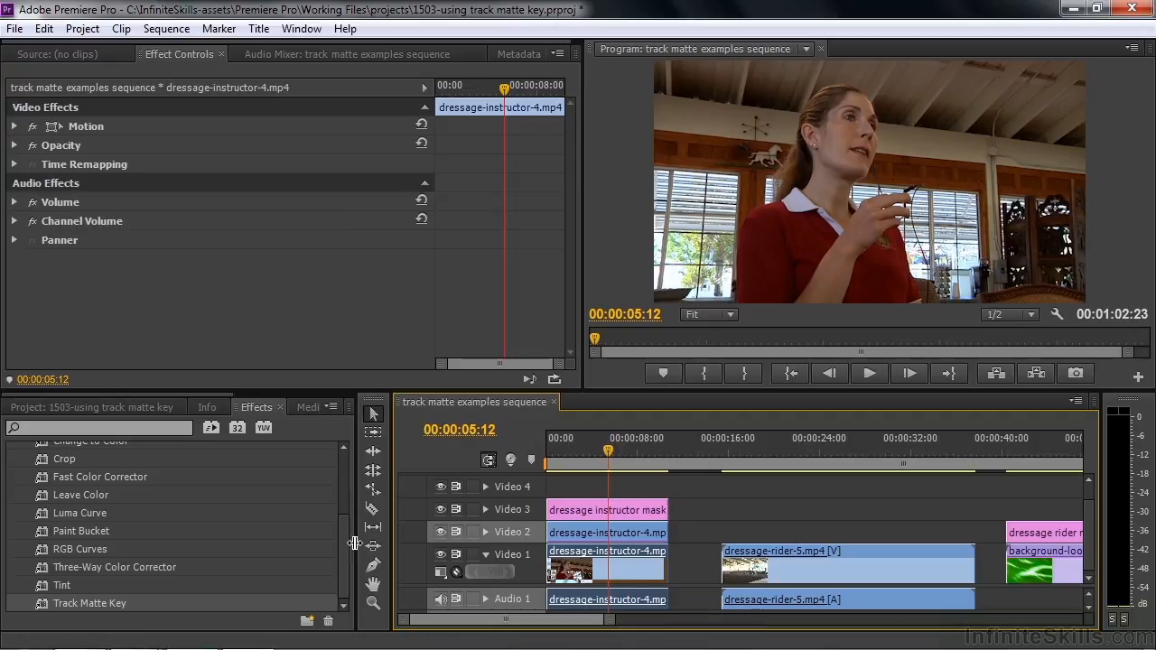
left_click_drag(344, 554, 341, 488)
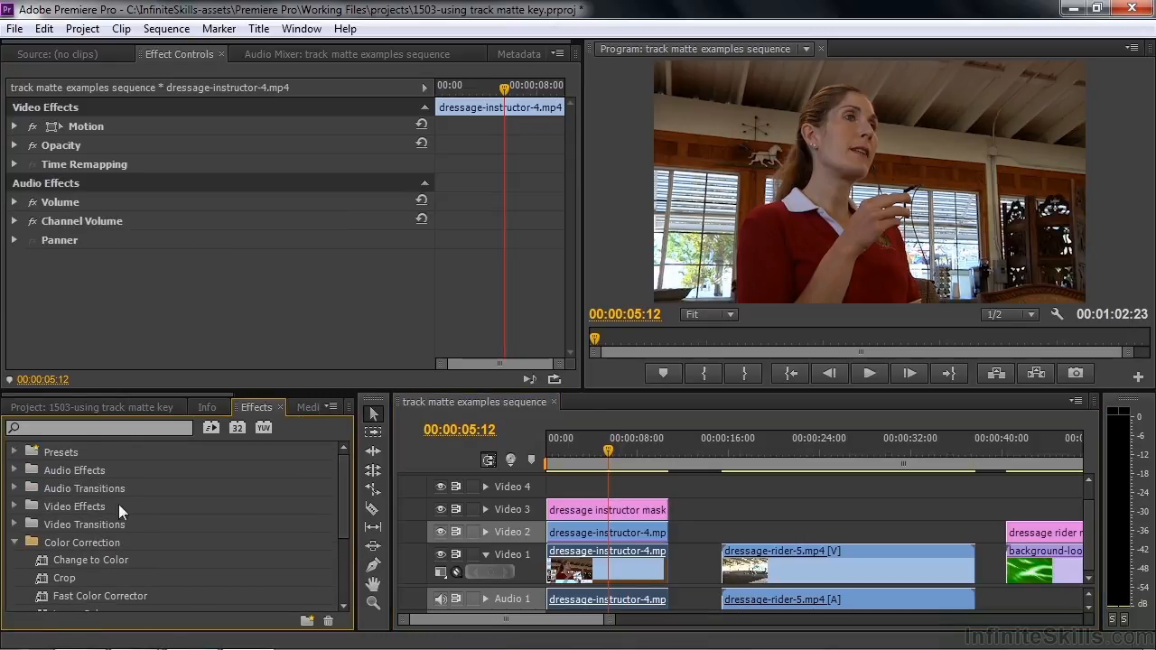
left_click(15, 507)
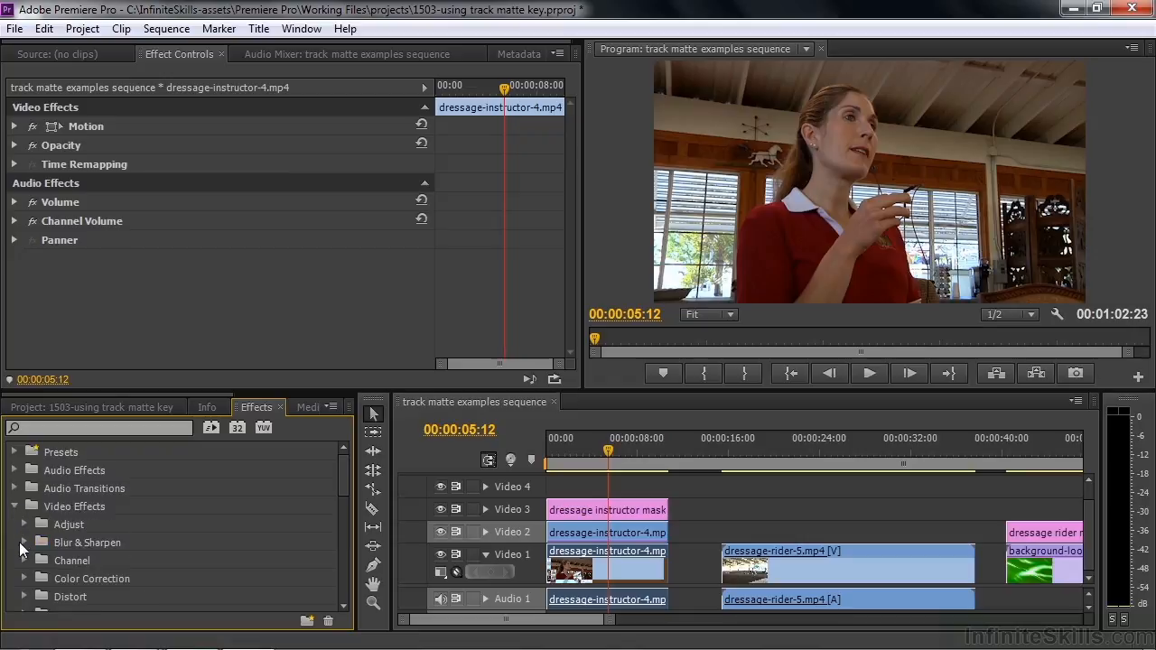
left_click(22, 542)
scroll(345, 496, "down", 5)
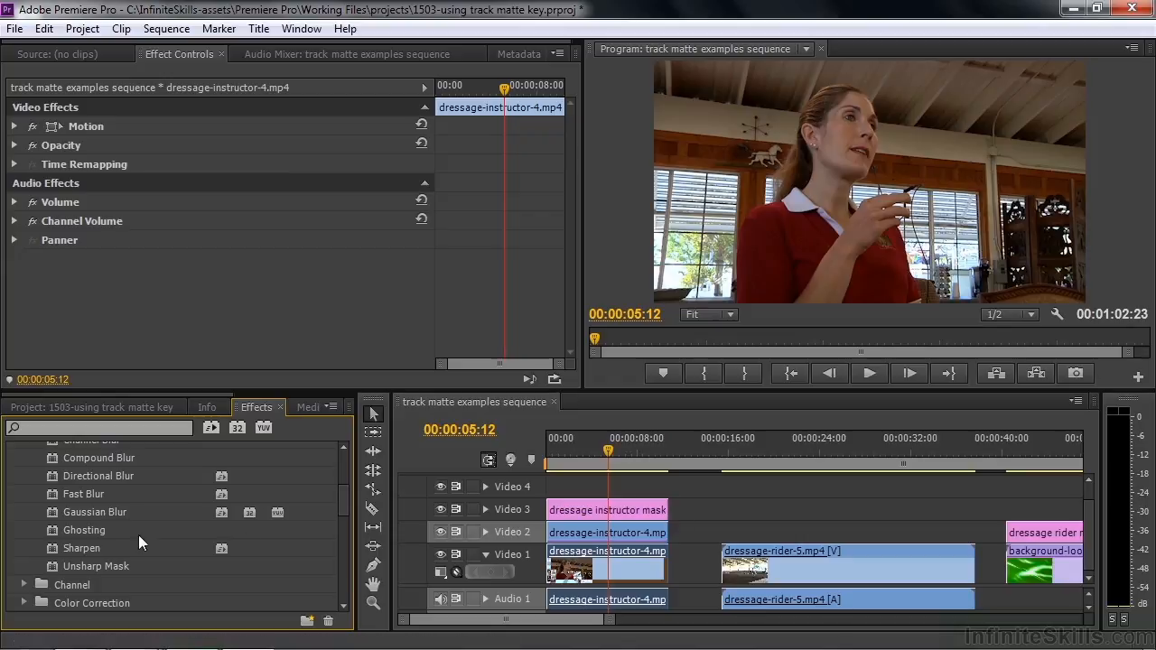
left_click_drag(52, 510, 564, 571)
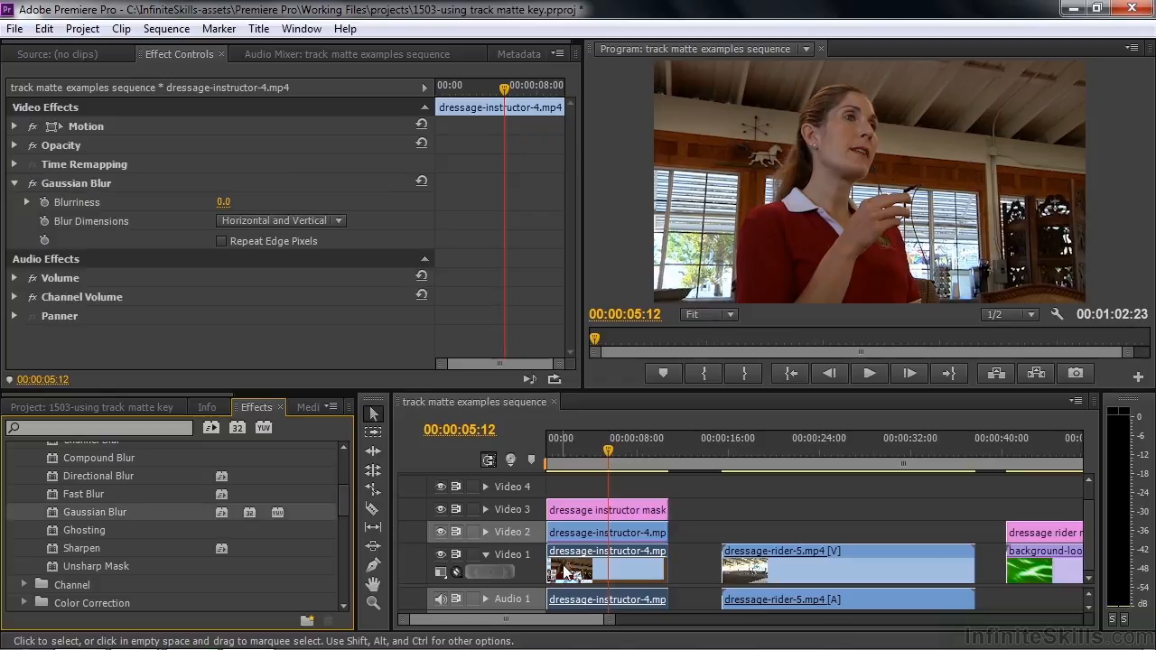
left_click_drag(223, 202, 288, 202)
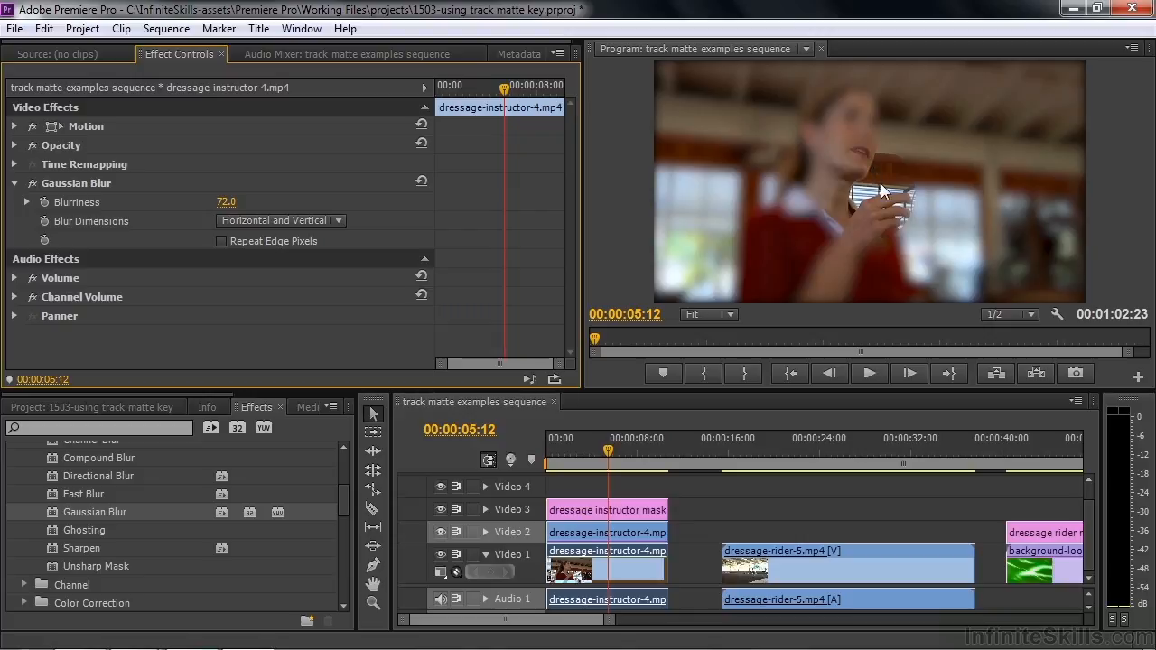
Turn off Track Matte Key on the Video 2 clip and move the instructor mask over the face, to about 868, 299
left_click(581, 529)
left_click(35, 183)
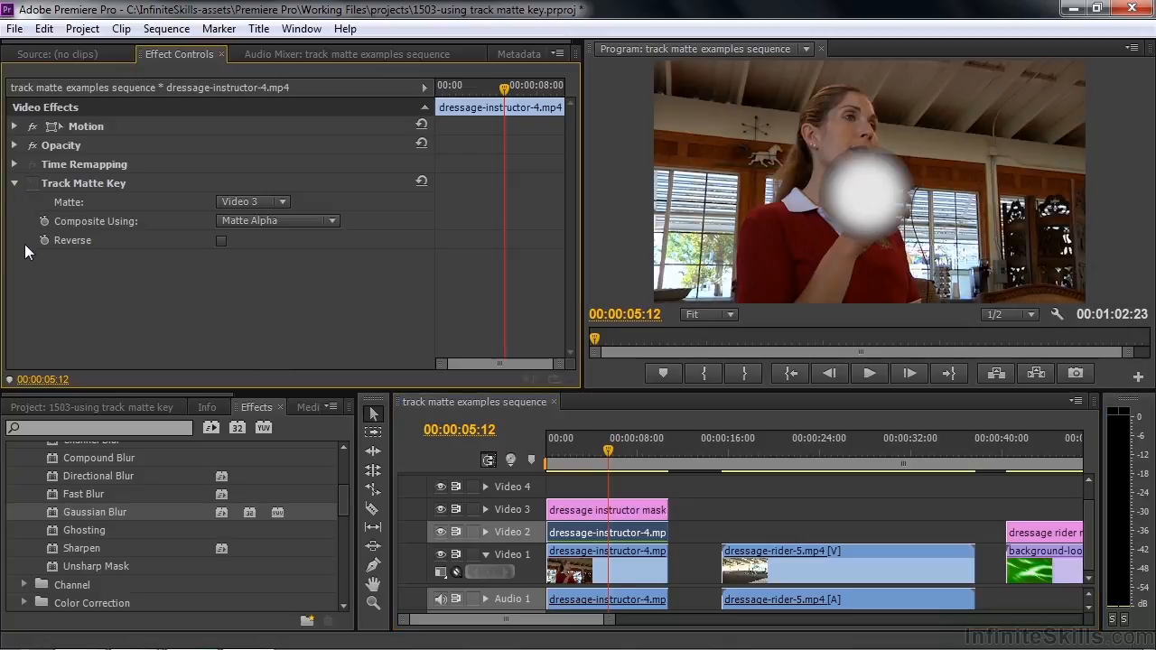
left_click(568, 511)
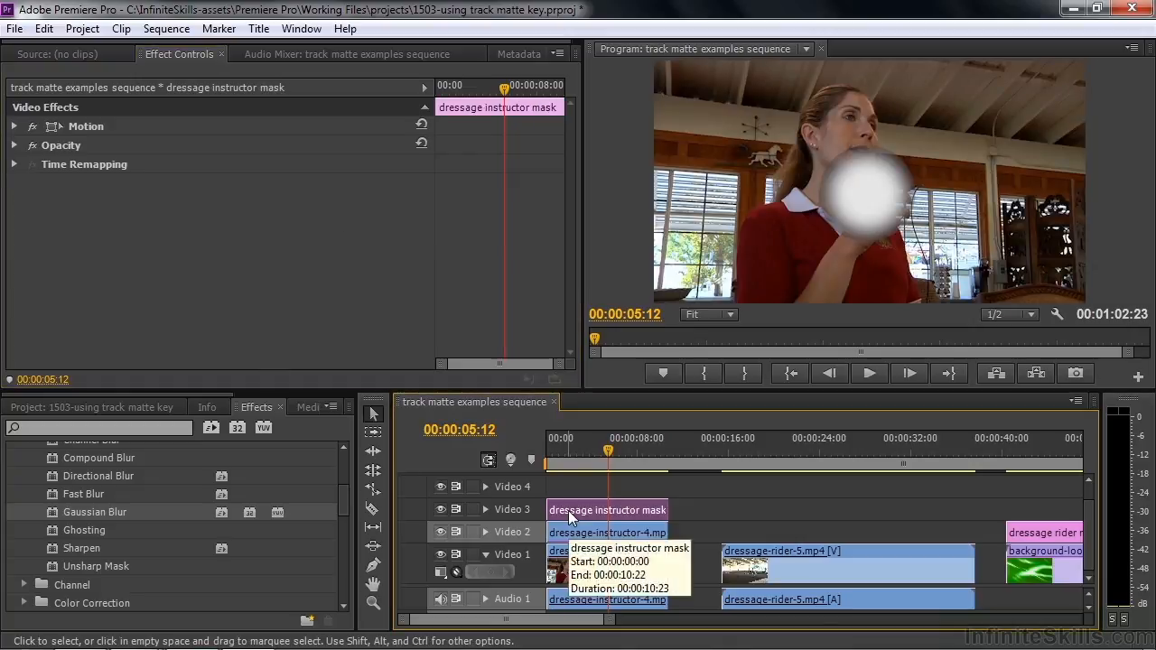
left_click(85, 131)
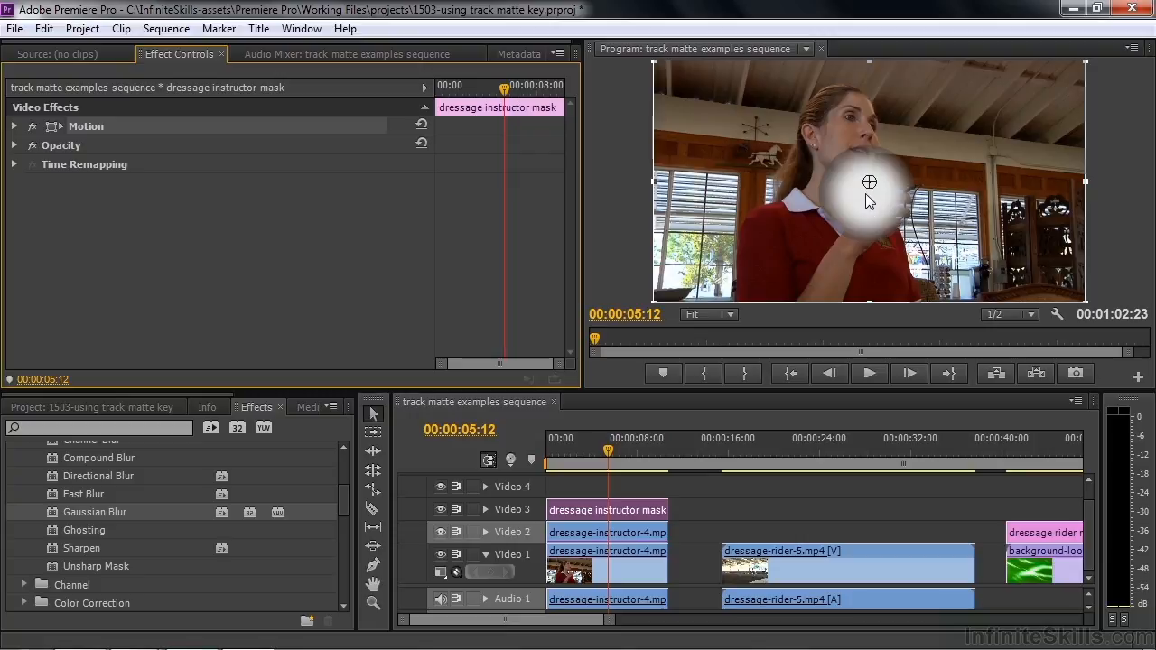
left_click_drag(946, 237, 927, 190)
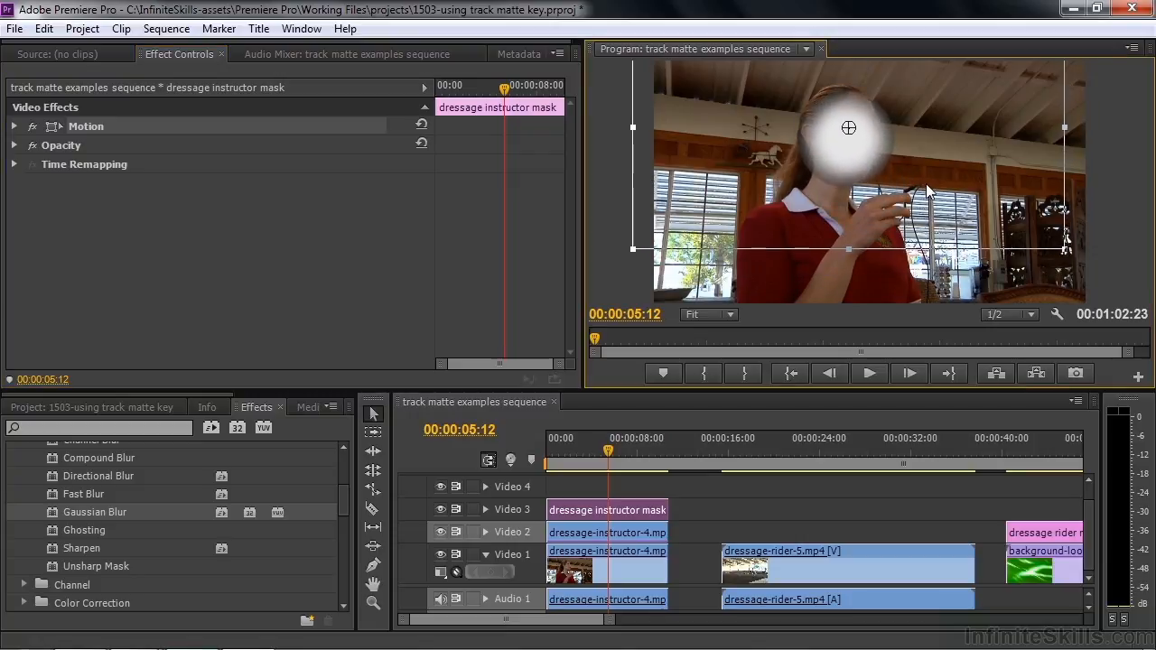
Turn off Uniform Scale for the mask, stretch it to height 158 and width 113.8, and reposition it at about 852, 259
left_click(14, 127)
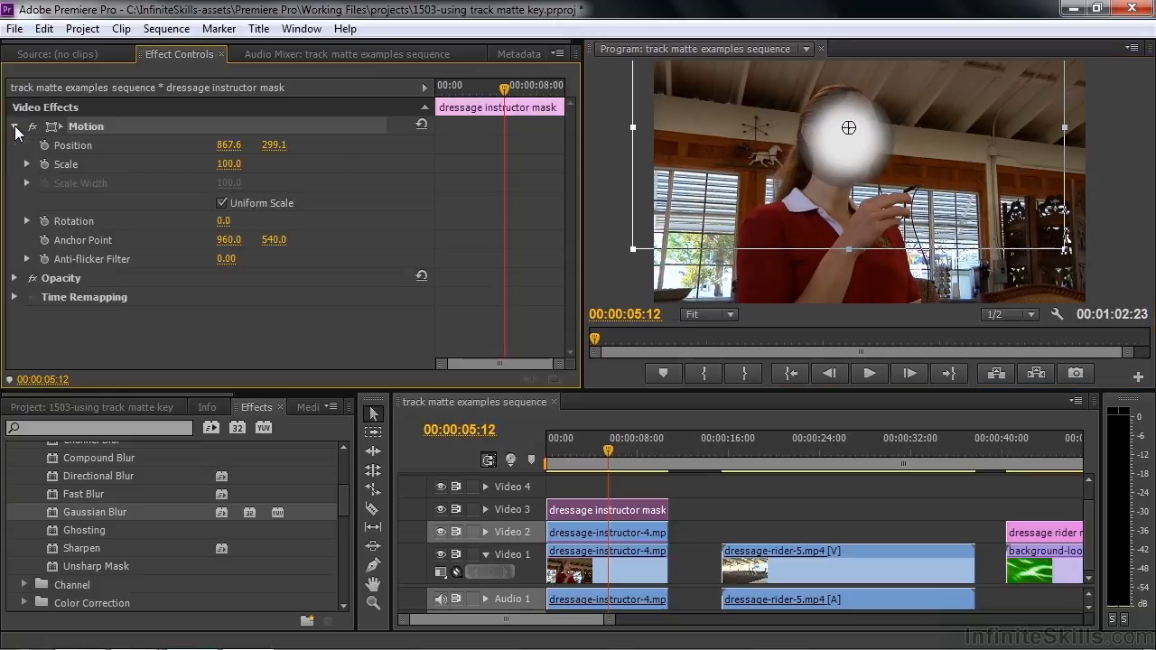
left_click(221, 203)
left_click_drag(849, 250, 849, 323)
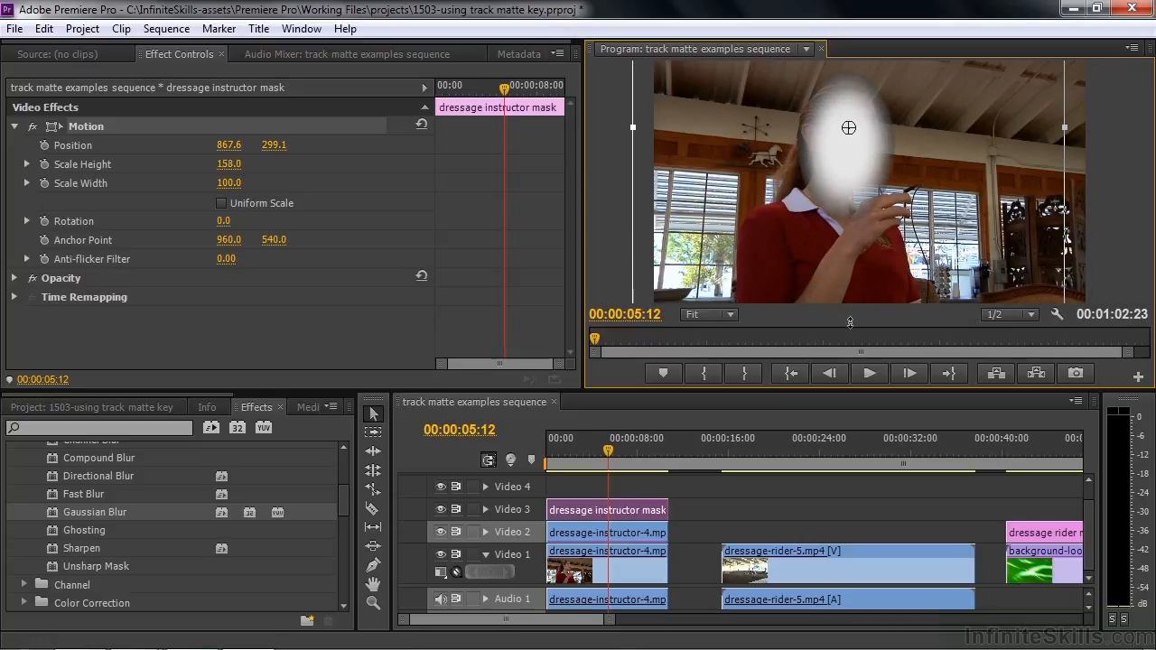
left_click_drag(1065, 128, 1095, 132)
left_click_drag(1010, 215, 1005, 206)
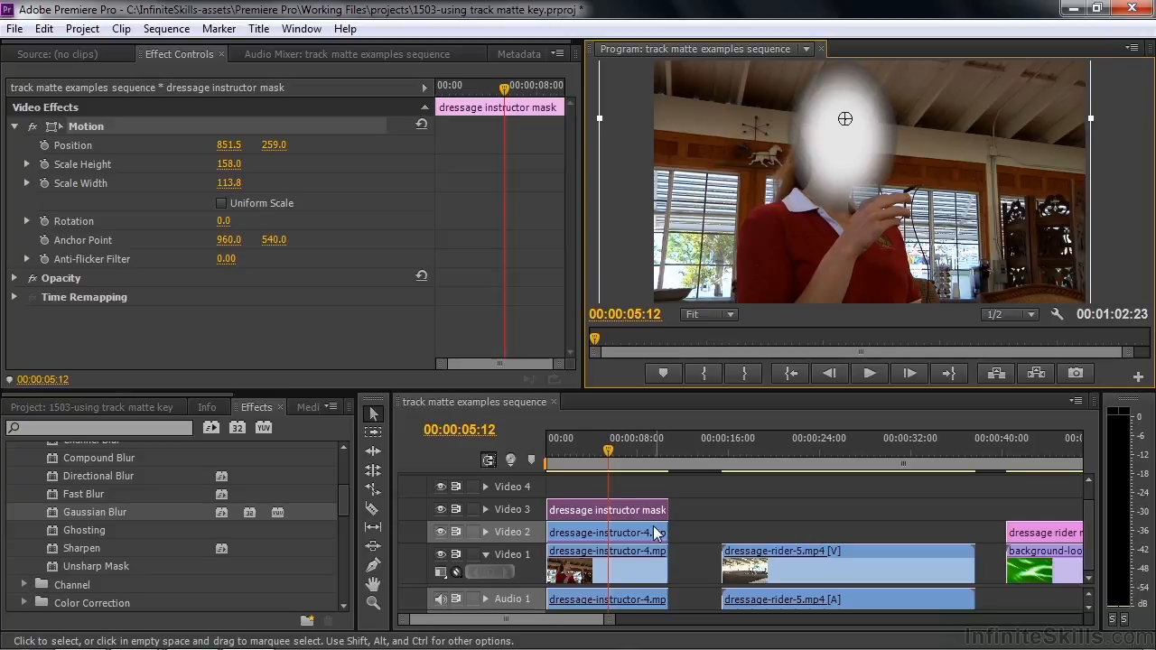
Turn Track Matte Key back on for the Video 2 clip and set Composite Using to Matte Luma
left_click(603, 532)
left_click(33, 182)
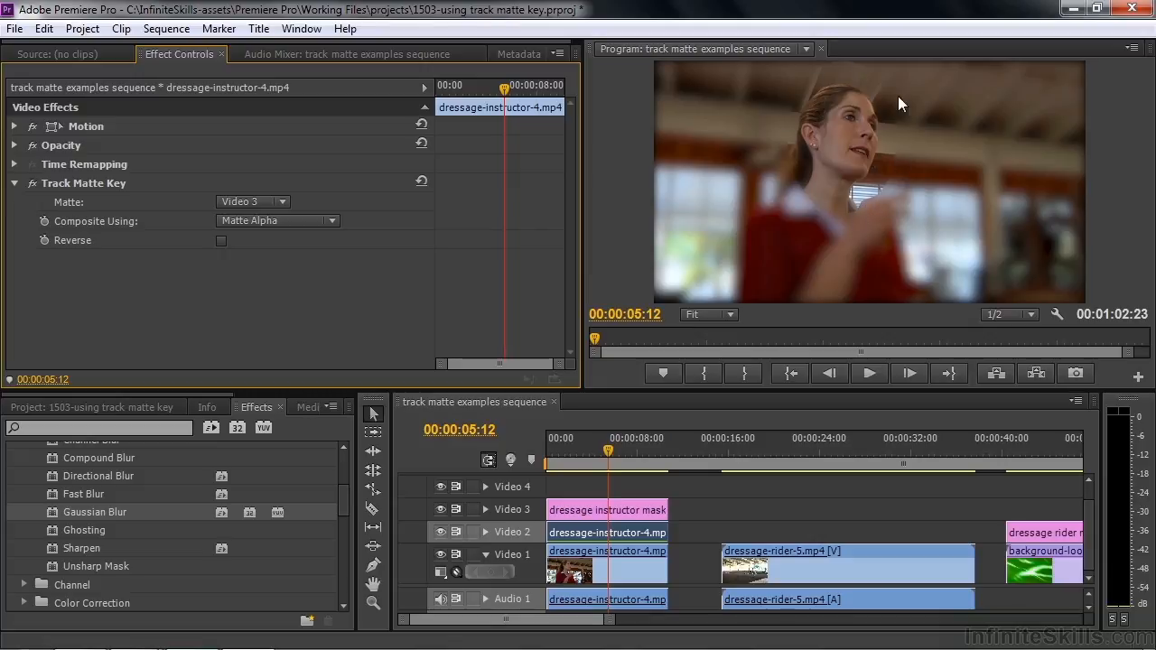
left_click(331, 222)
left_click(303, 261)
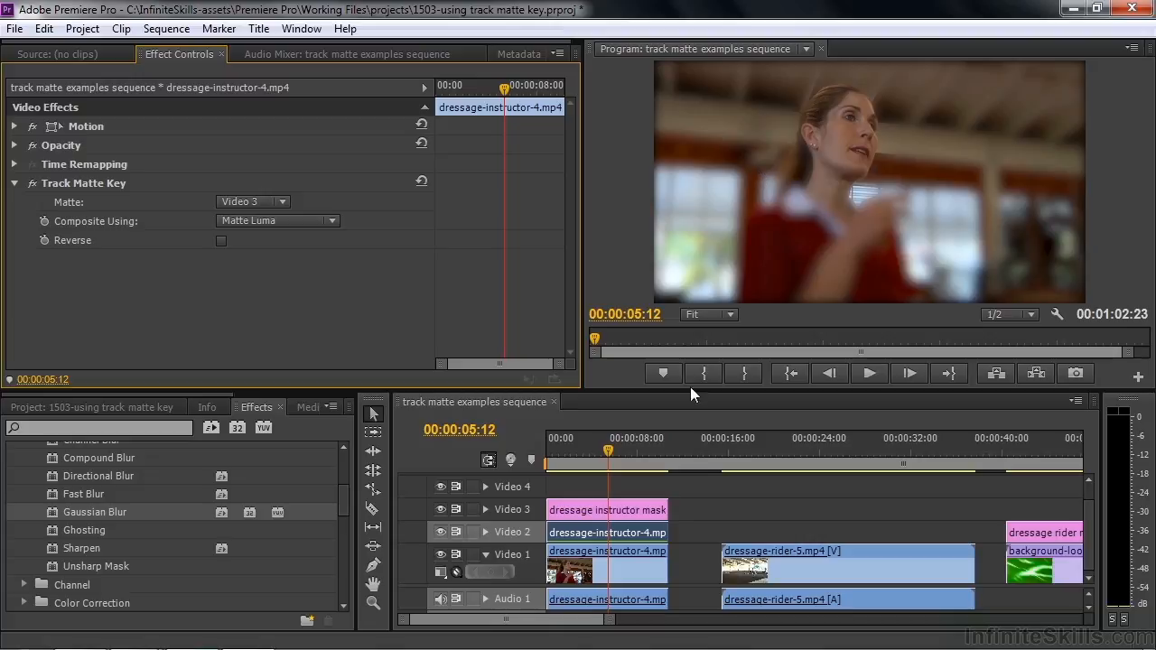
Apply Gaussian Blur to the dressage instructor mask on Video 3
left_click(572, 513)
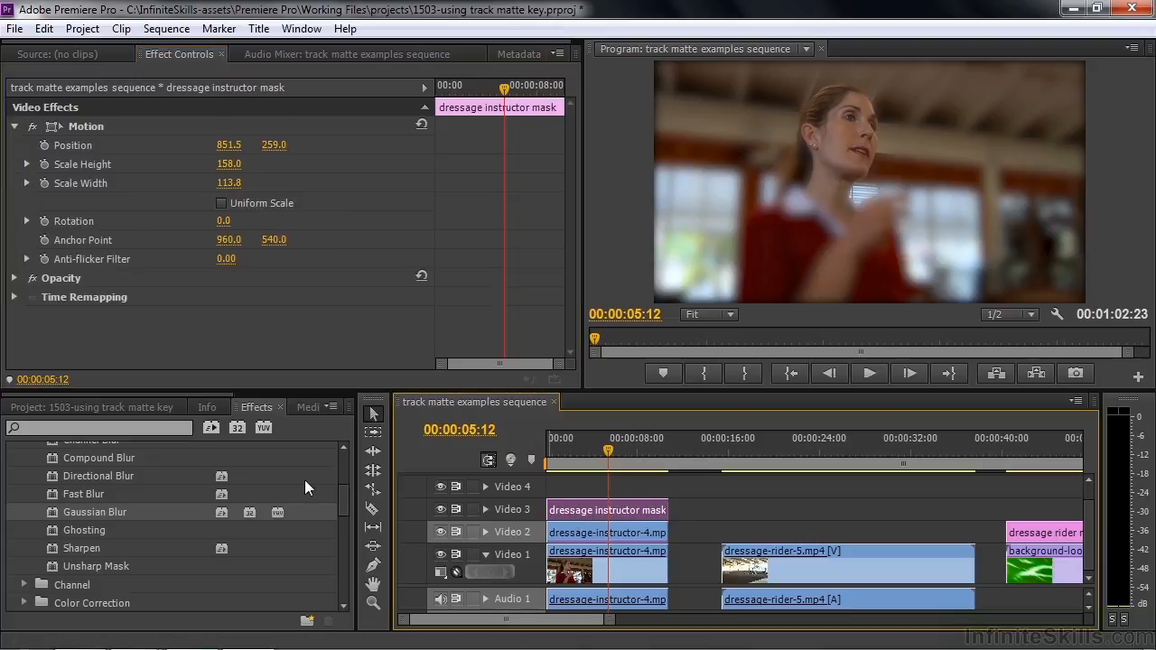
double_click(50, 512)
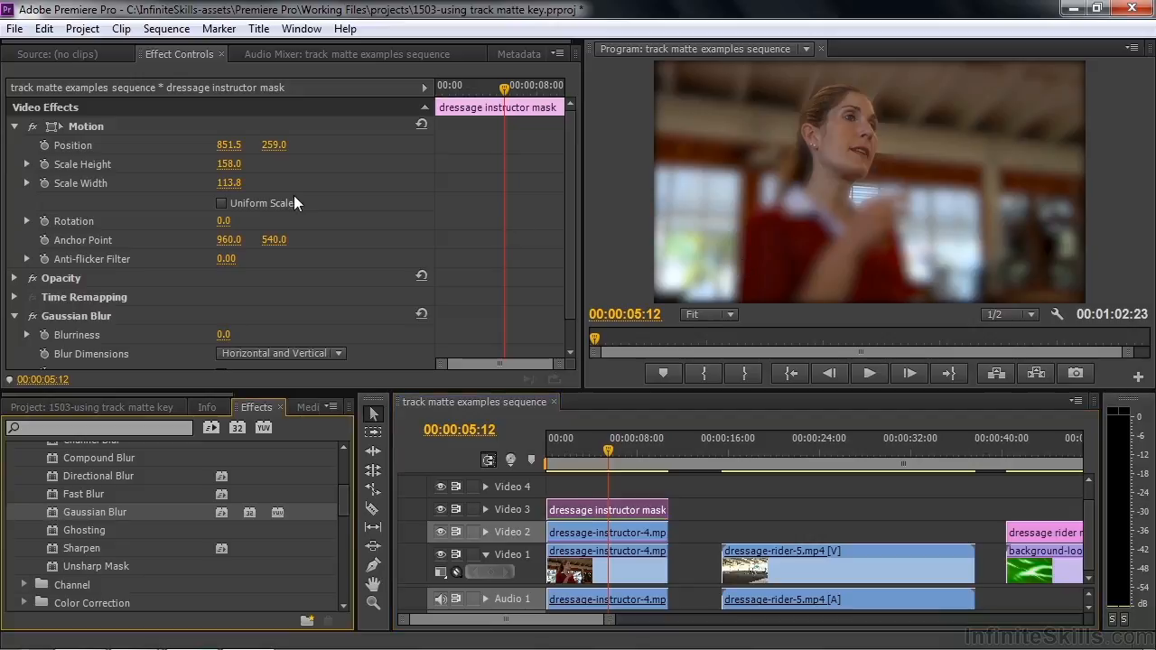
Apply Fast Color Corrector to the instructor clip on Video 1 and set Saturation to 75
left_click(623, 560)
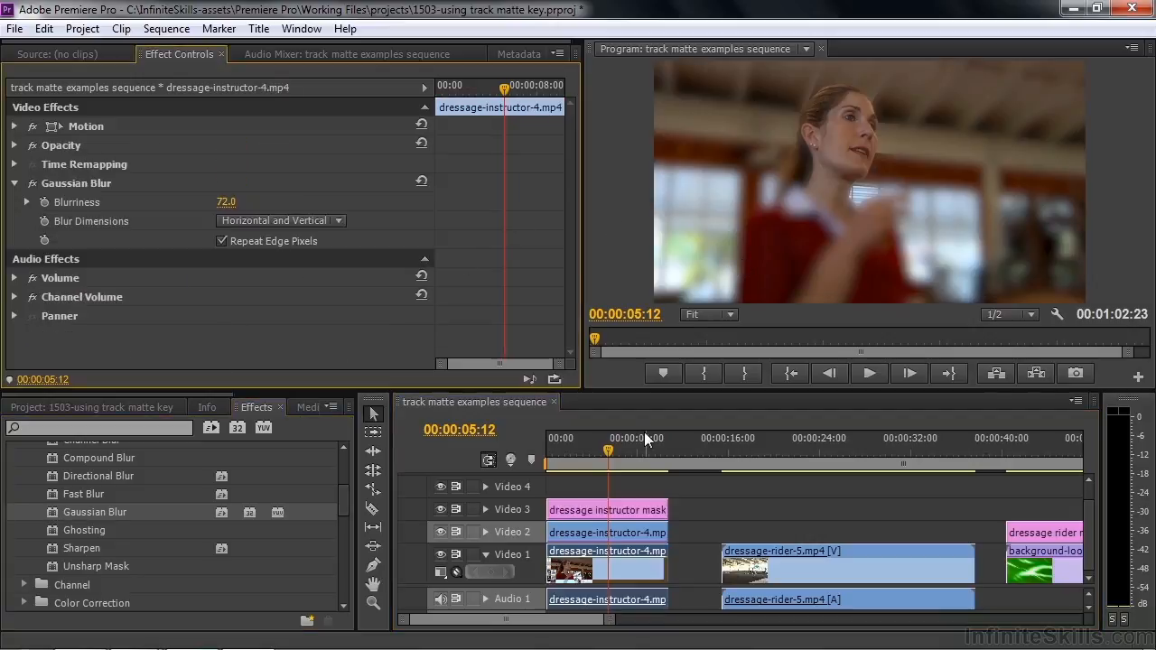
left_click(603, 563)
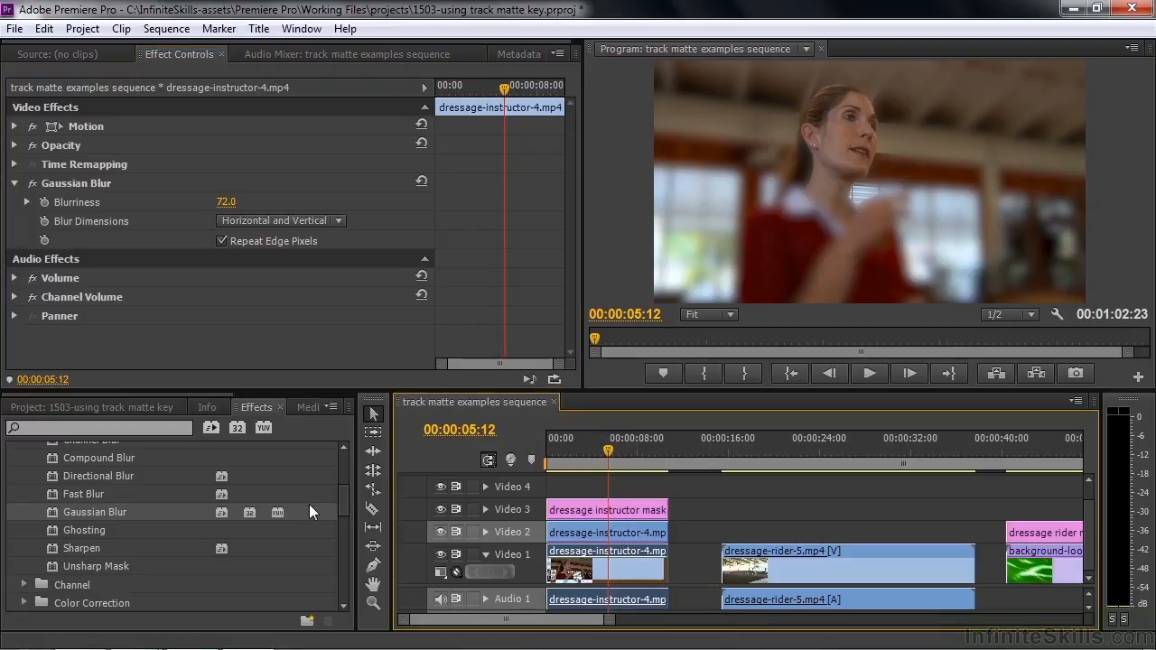
left_click_drag(343, 497, 340, 585)
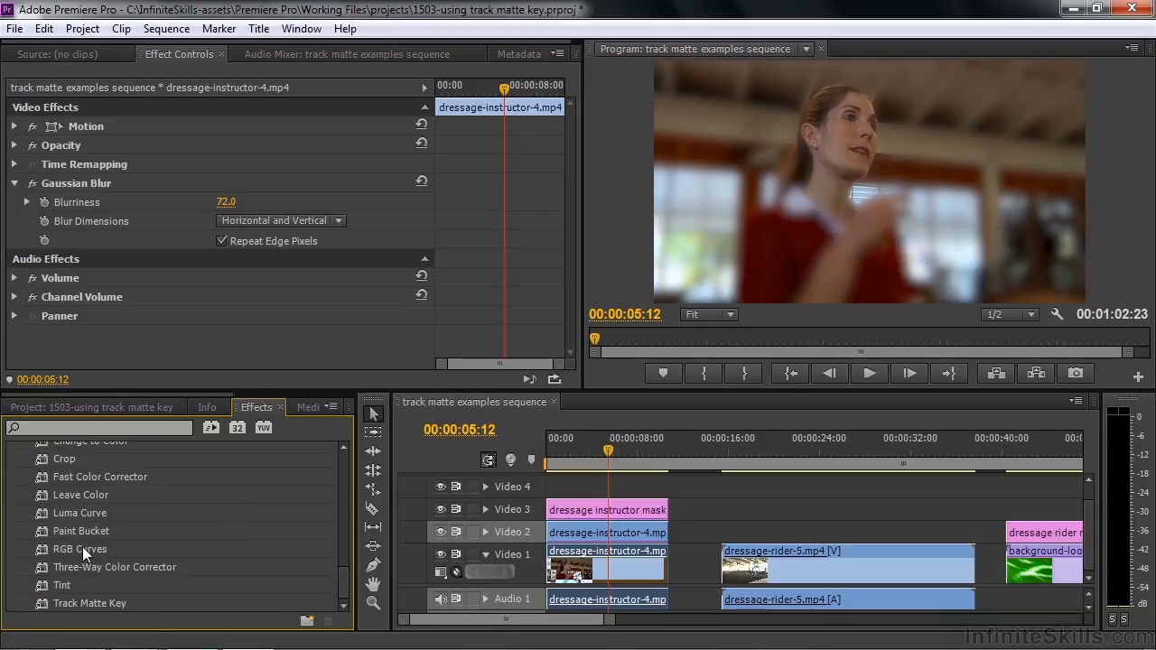
double_click(44, 471)
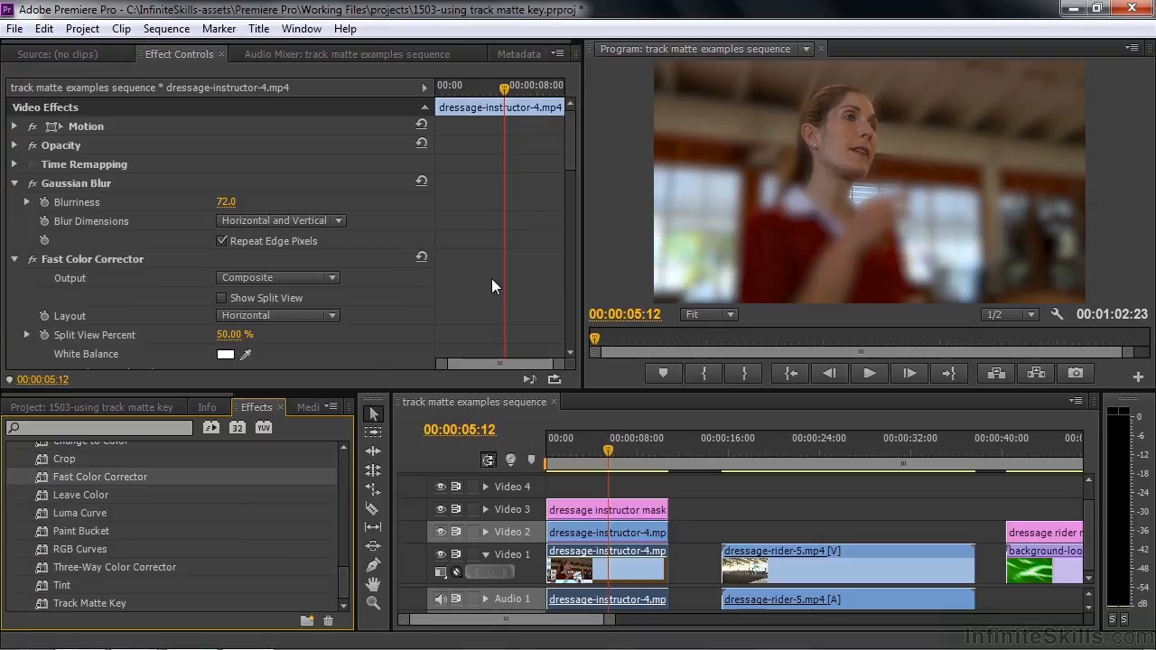
left_click_drag(567, 174, 458, 279)
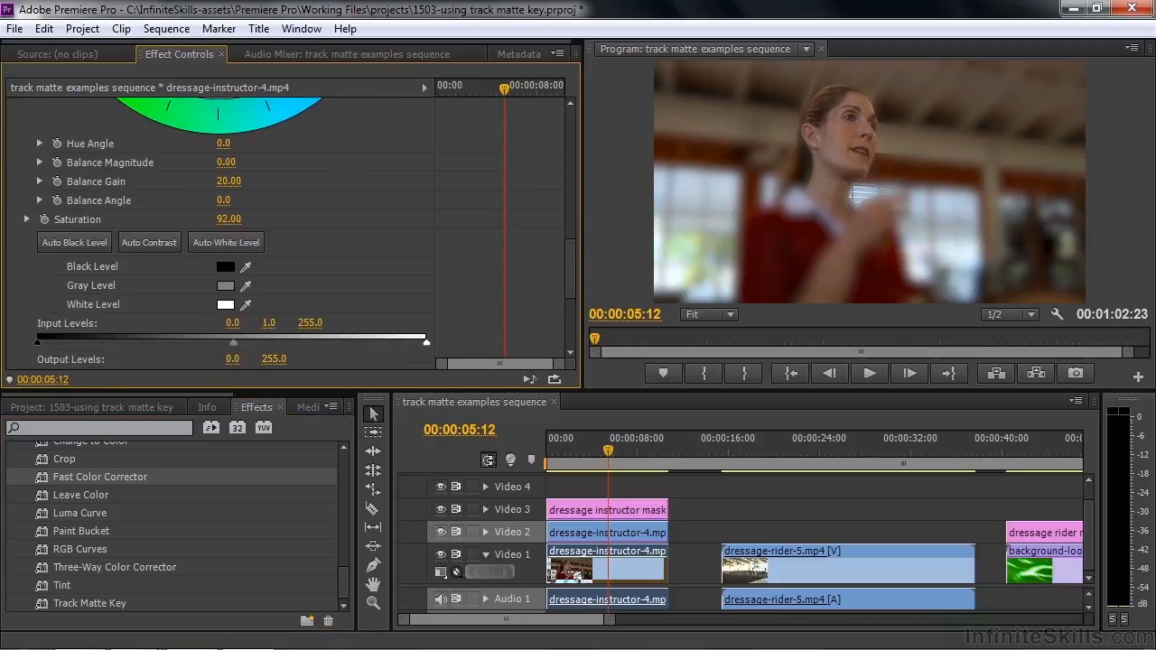
left_click_drag(228, 219, 226, 219)
Place the dressage rider mask on Video 2 directly above the dressage-rider-5.mp4 clip and preview it around 00:00:20:00
left_click(751, 445)
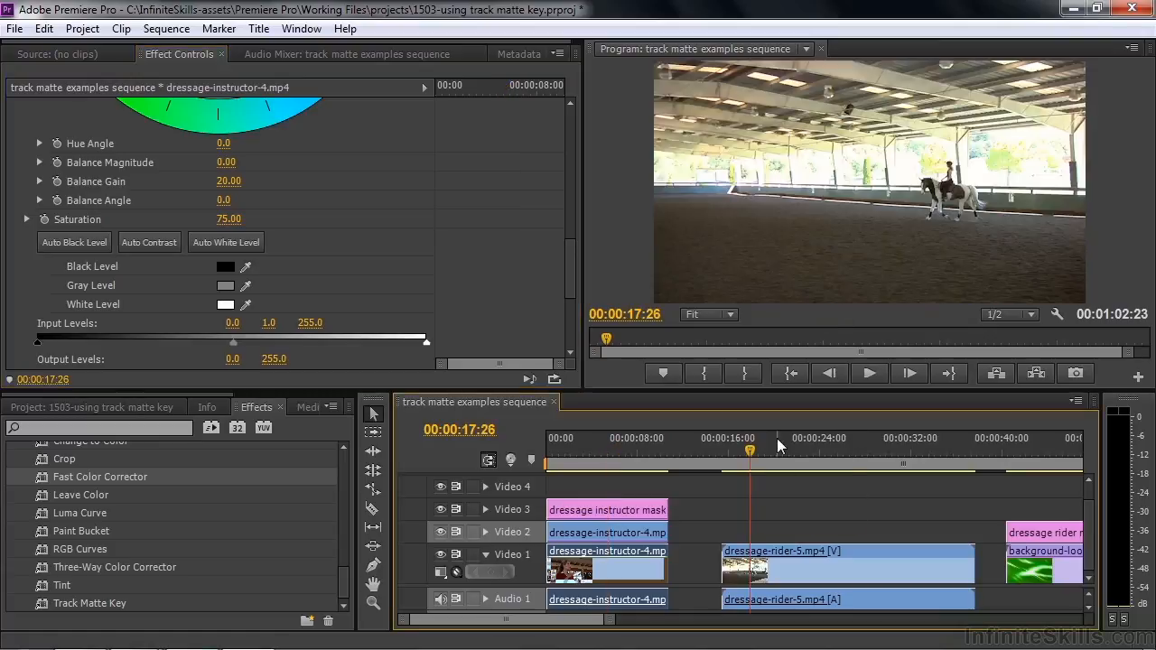
left_click(1043, 531)
left_click_drag(1056, 528, 779, 533)
left_click_drag(751, 446, 774, 468)
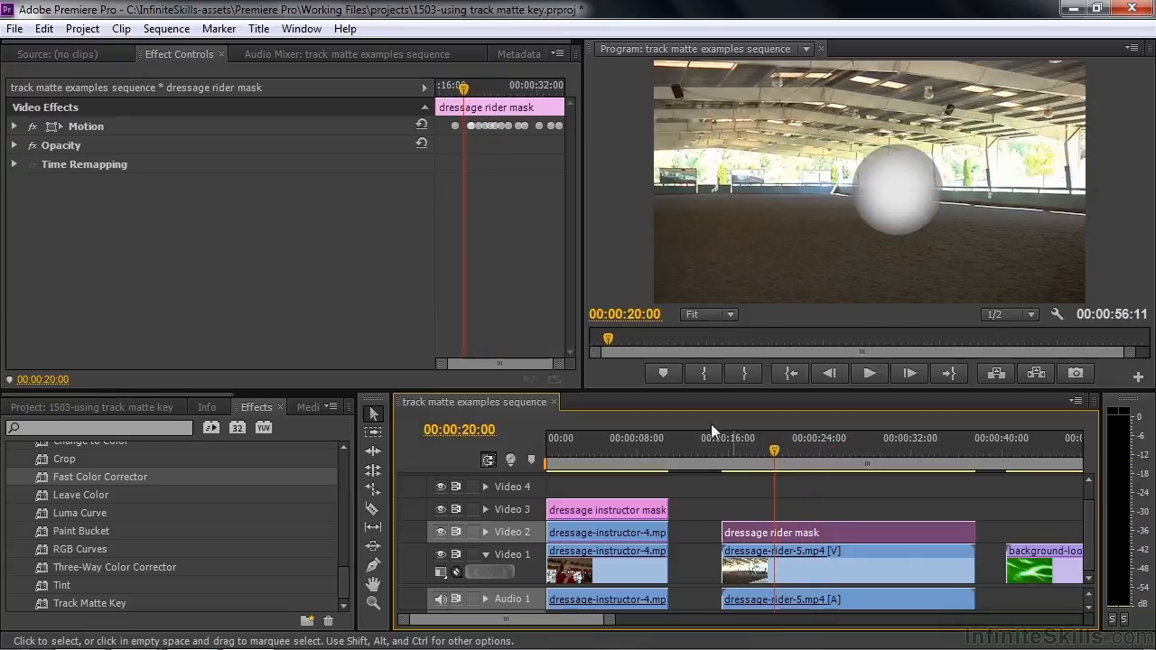
Examine the rider mask's Position and Scale keyframes and the color stops of its radial gradient fill
left_click(13, 128)
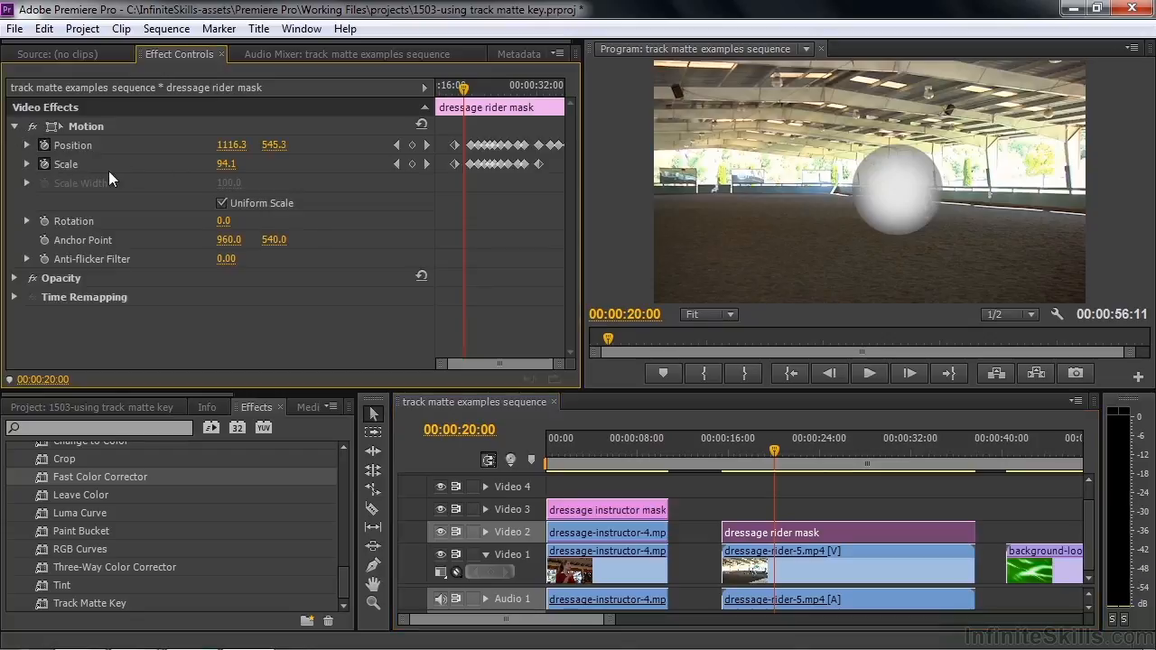
left_click_drag(786, 460, 759, 481)
double_click(786, 531)
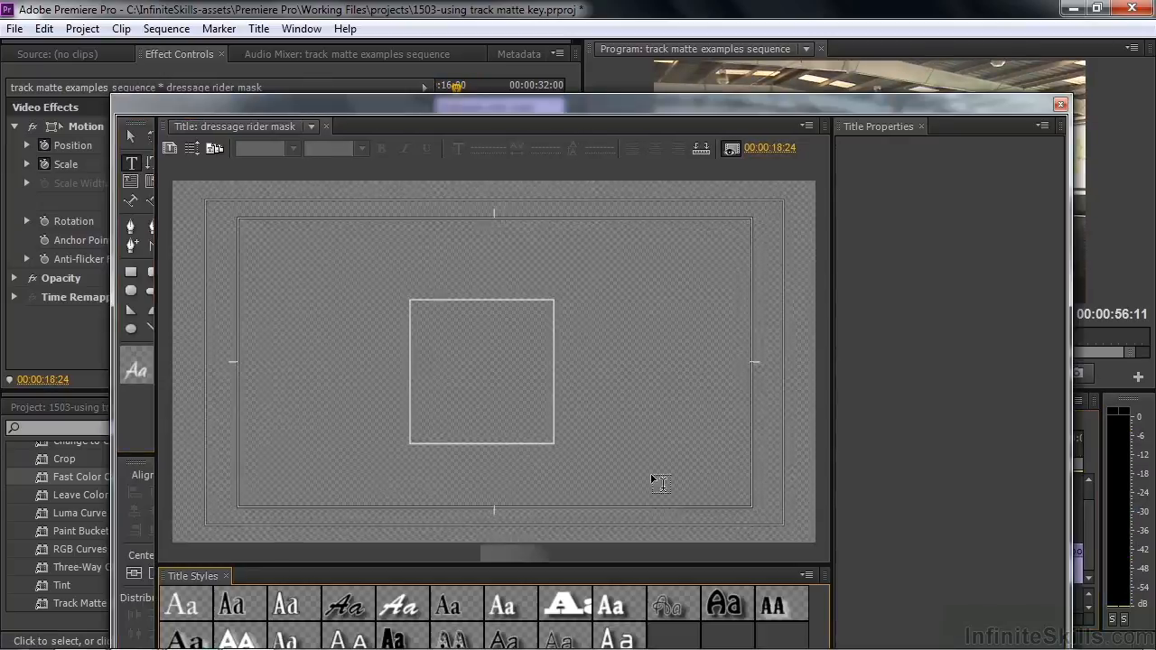
left_click(1055, 342)
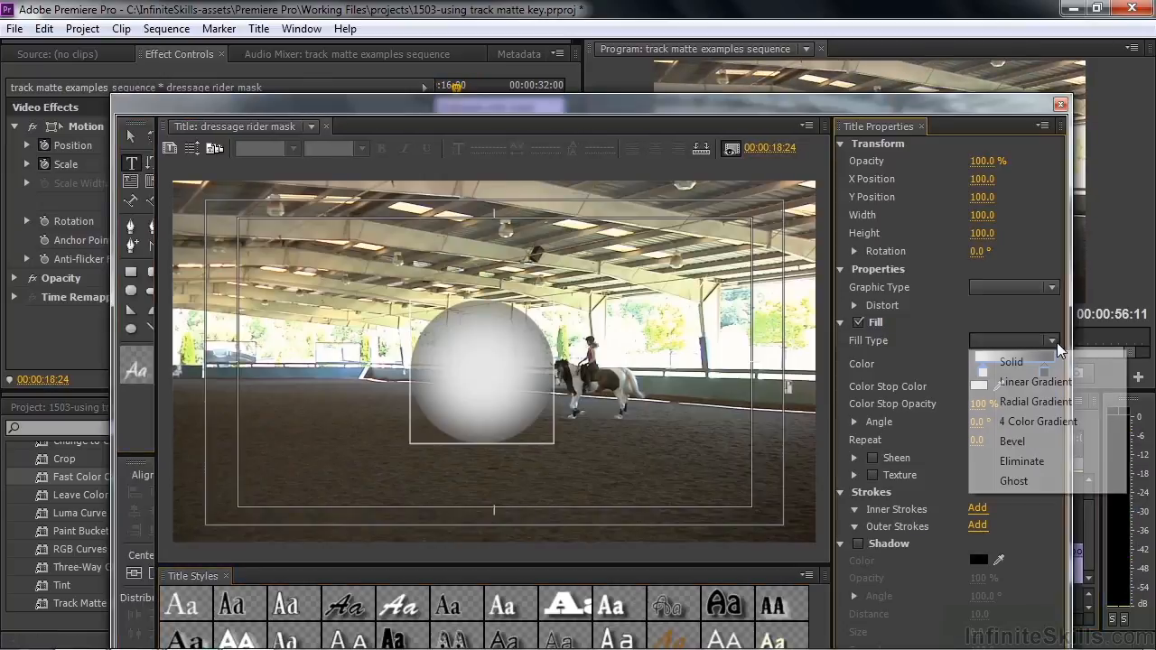
left_click(1035, 382)
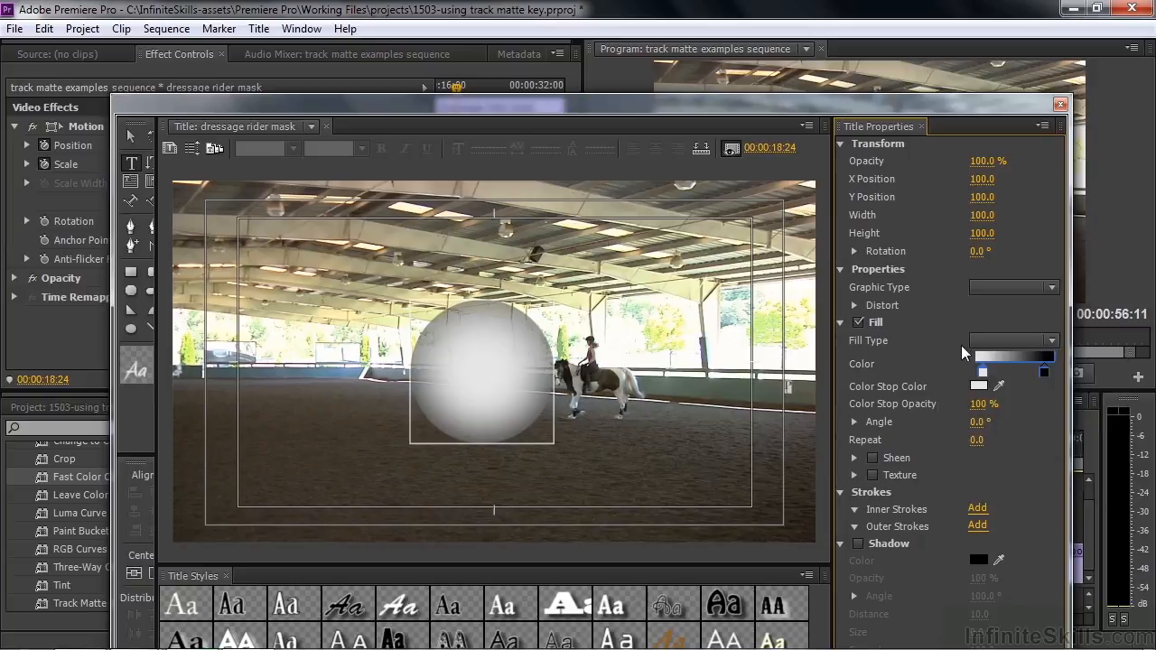
left_click(1046, 371)
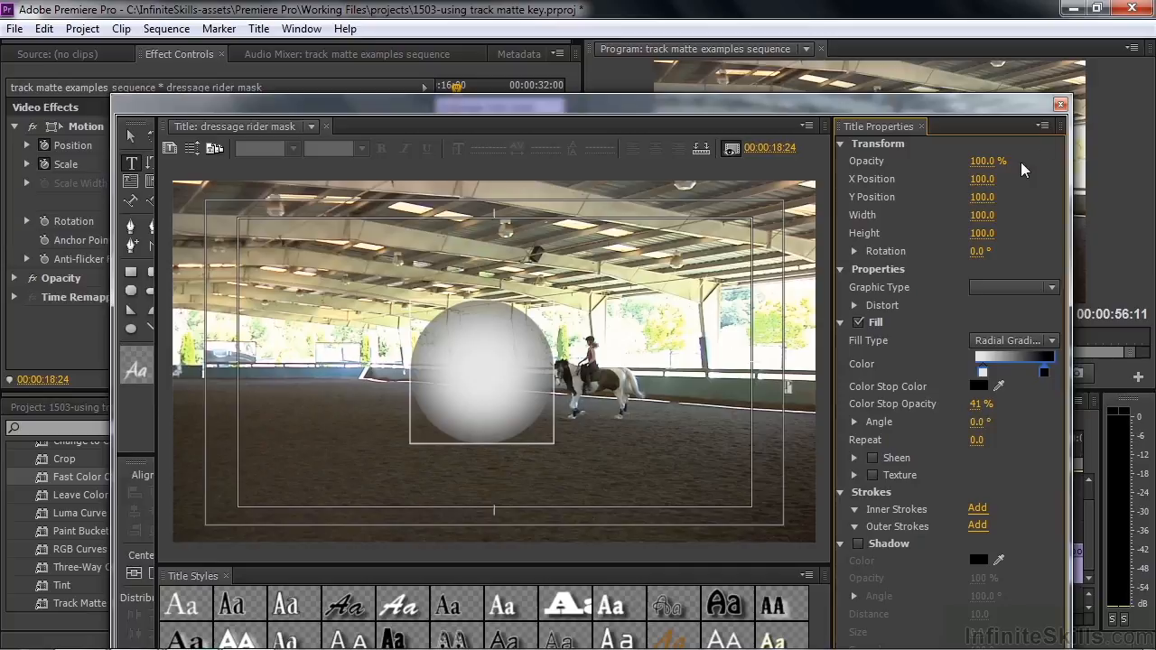
left_click(1058, 106)
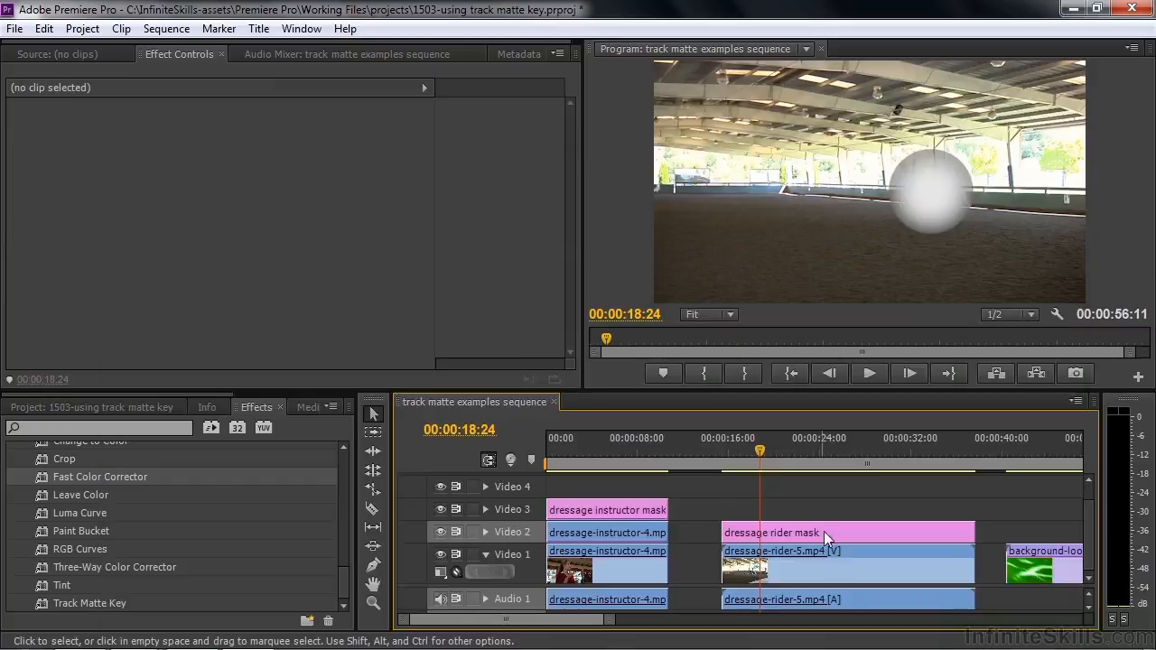
Move the rider mask up to Video 3 and duplicate the dressage-rider-5.mp4 clip from Video 1 onto Video 2
left_click_drag(759, 454, 786, 454)
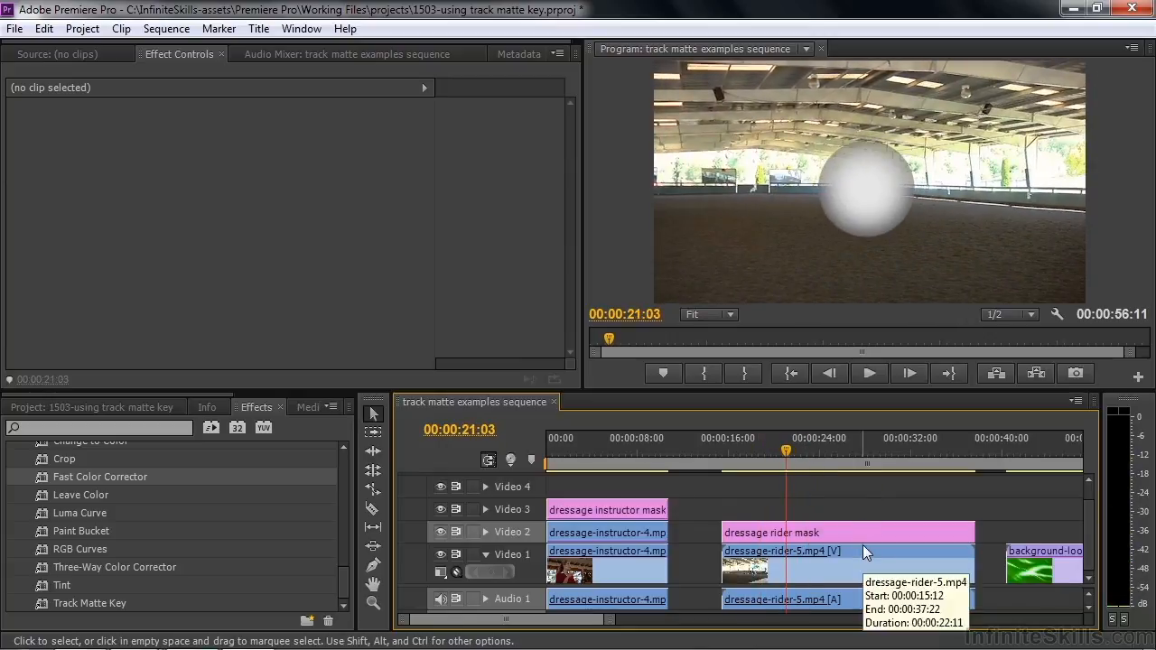
left_click_drag(863, 534, 863, 513)
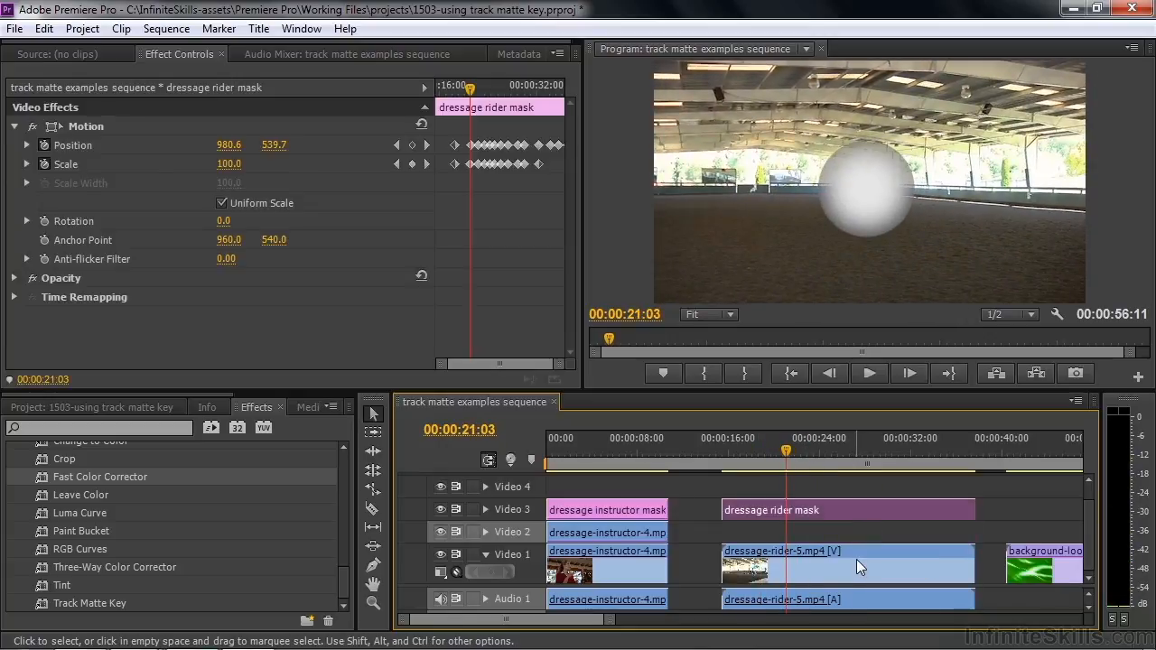
left_click(857, 560)
left_click_drag(859, 550, 861, 534)
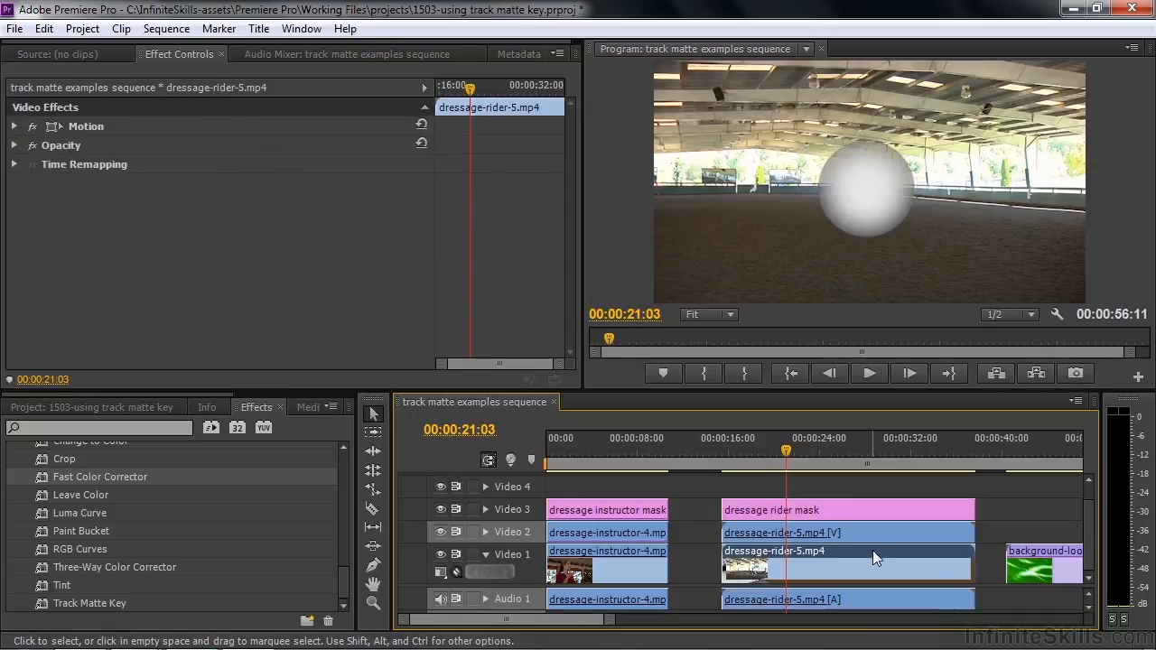
Apply Fast Color Corrector to the rider clip on Video 1 with Saturation 63 and hide Video 2
left_click(870, 534)
left_click(870, 550)
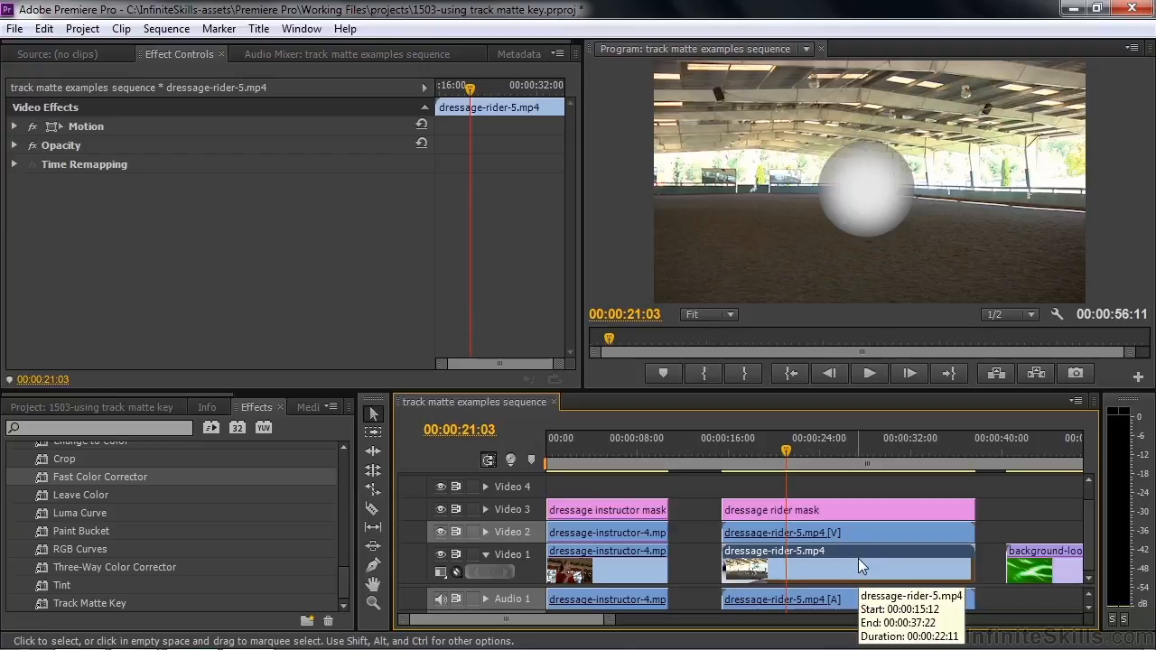
double_click(44, 479)
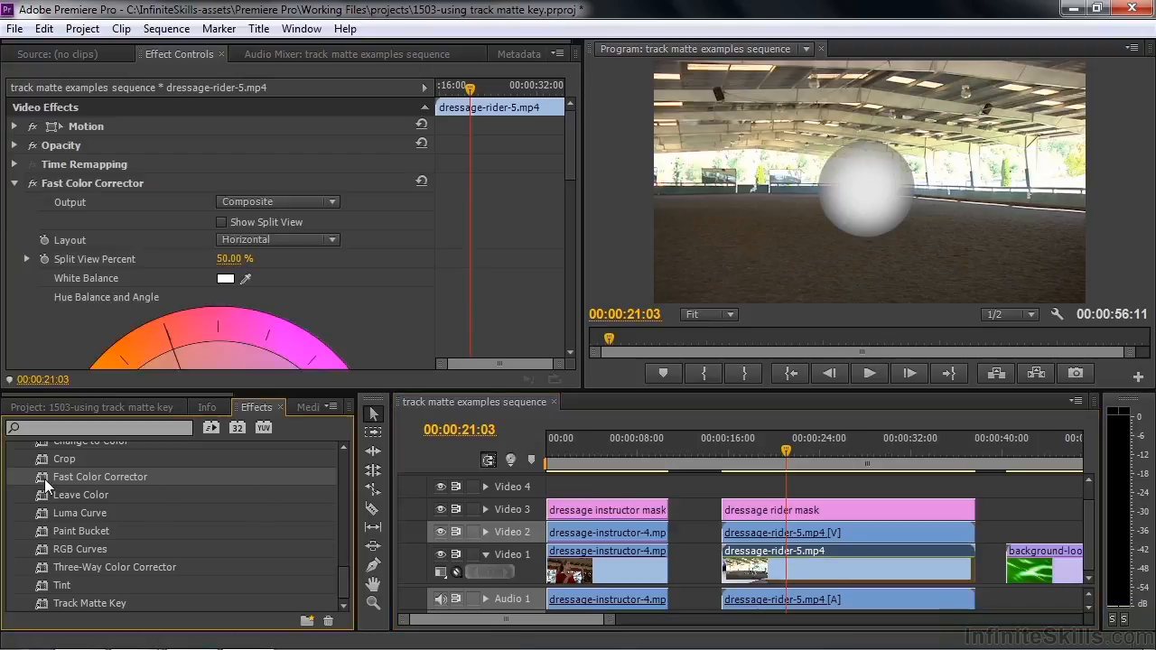
left_click_drag(569, 172, 547, 294)
left_click_drag(232, 252, 198, 252)
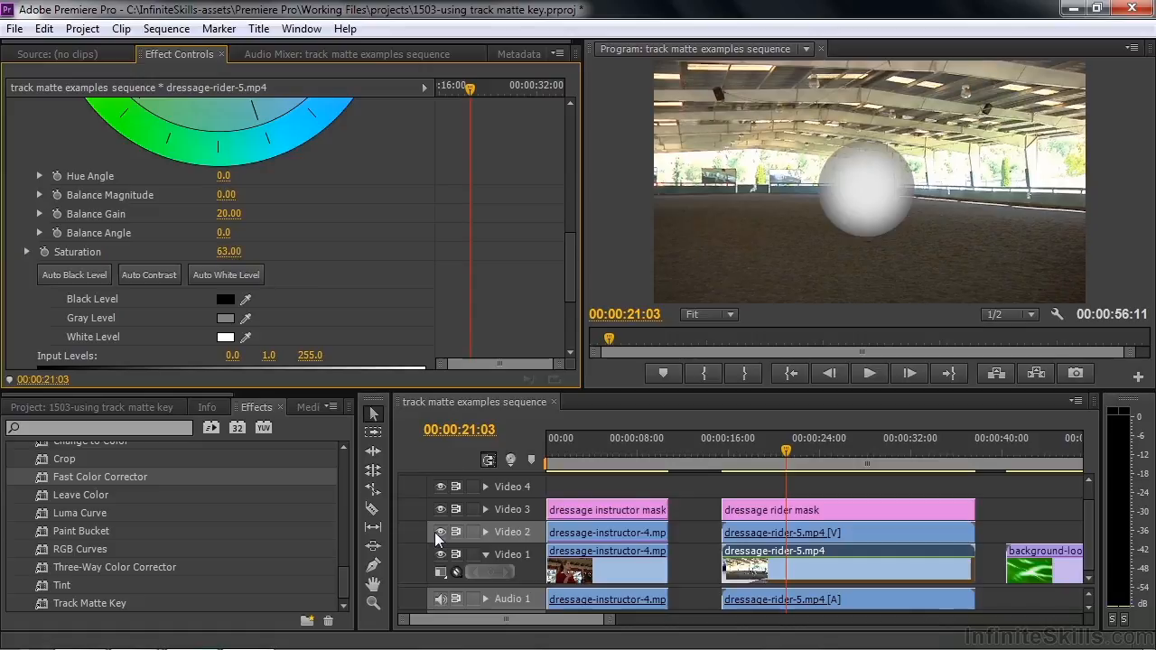
left_click(441, 533)
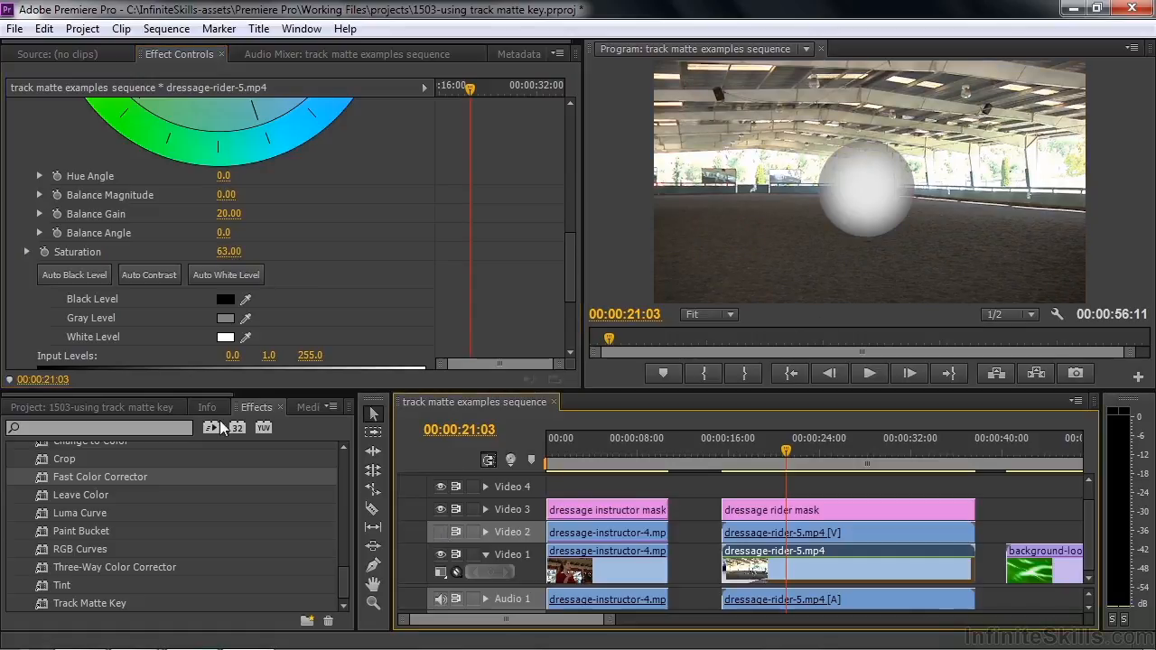
With Video 3 hidden and Video 2 shown, apply Fast Color Corrector to the Video 2 rider clip: Balance Magnitude 23.07, Balance Angle -124.9°, Saturation 127
left_click(872, 533)
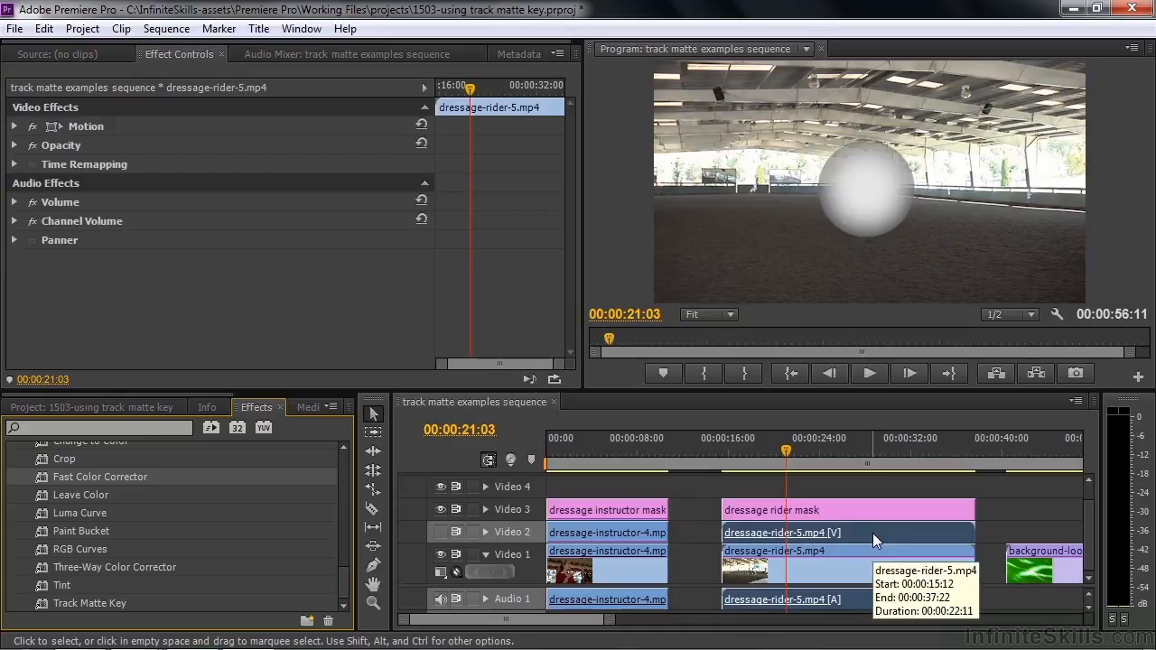
double_click(44, 479)
left_click_drag(569, 169, 572, 214)
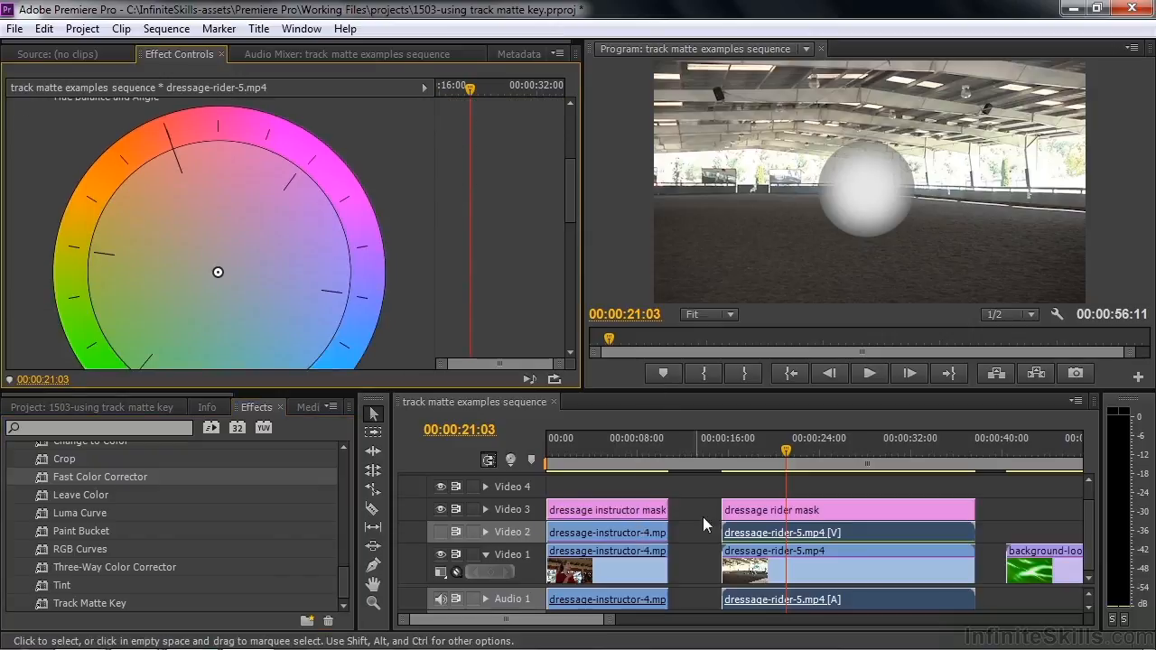
left_click(441, 532)
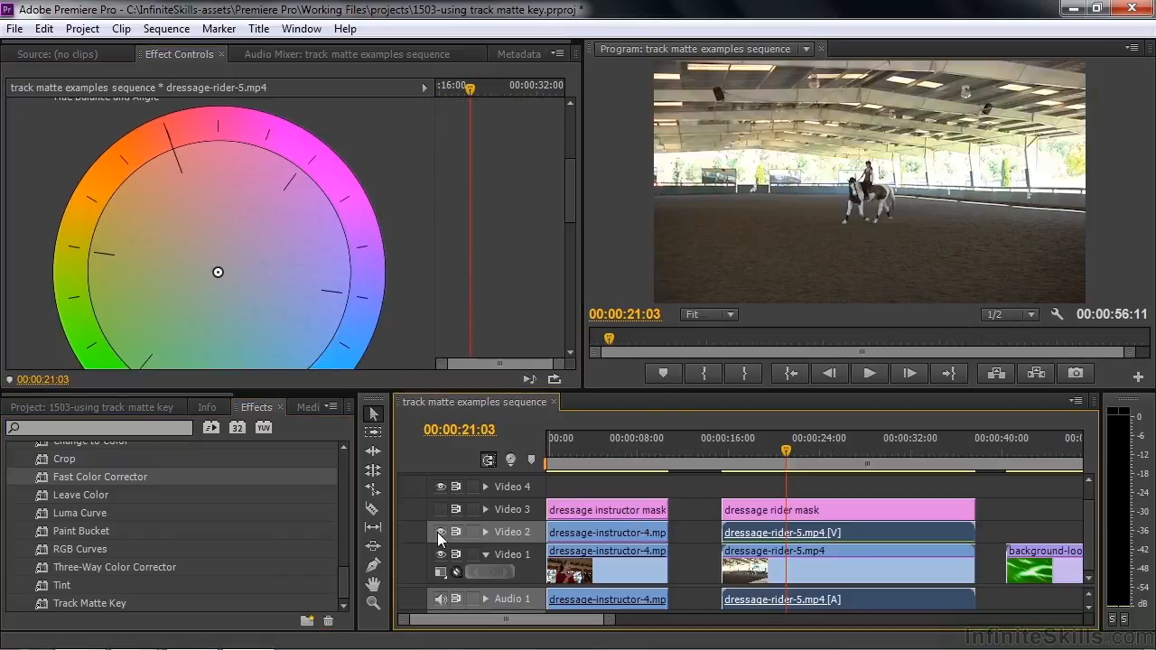
left_click_drag(217, 272, 201, 248)
left_click_drag(567, 193, 566, 252)
left_click_drag(233, 271, 252, 270)
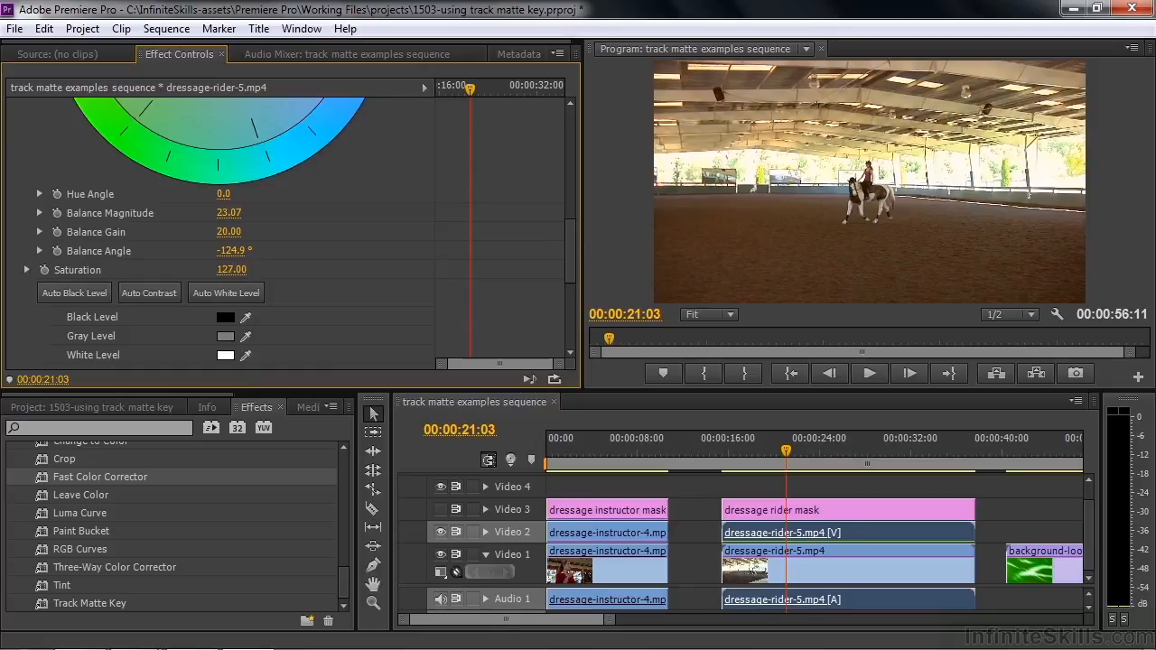
Apply Gaussian Blur to the rider clip on Video 1 and set Blurriness to 16 with Video 2 hidden
left_click(779, 576)
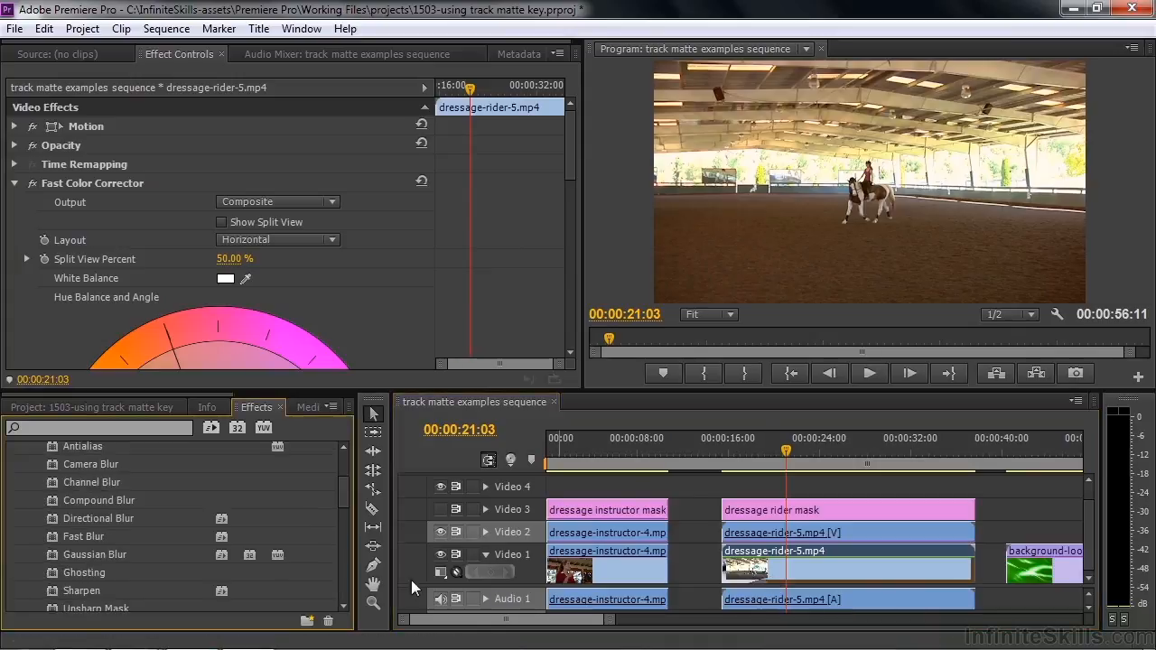
double_click(47, 553)
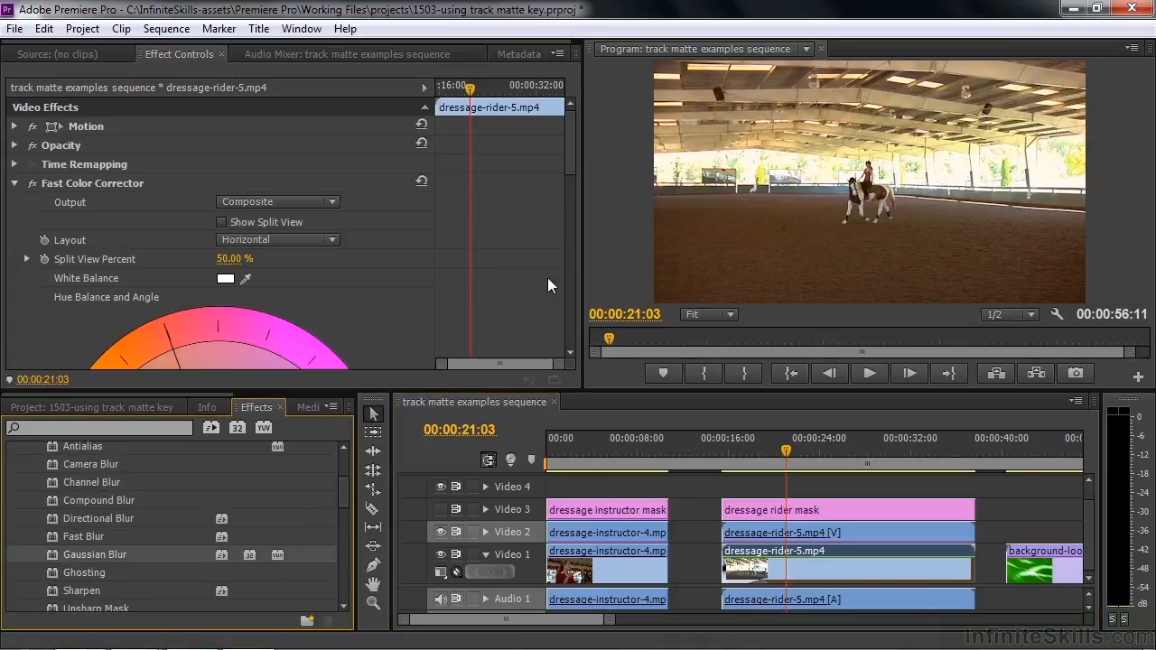
left_click(441, 532)
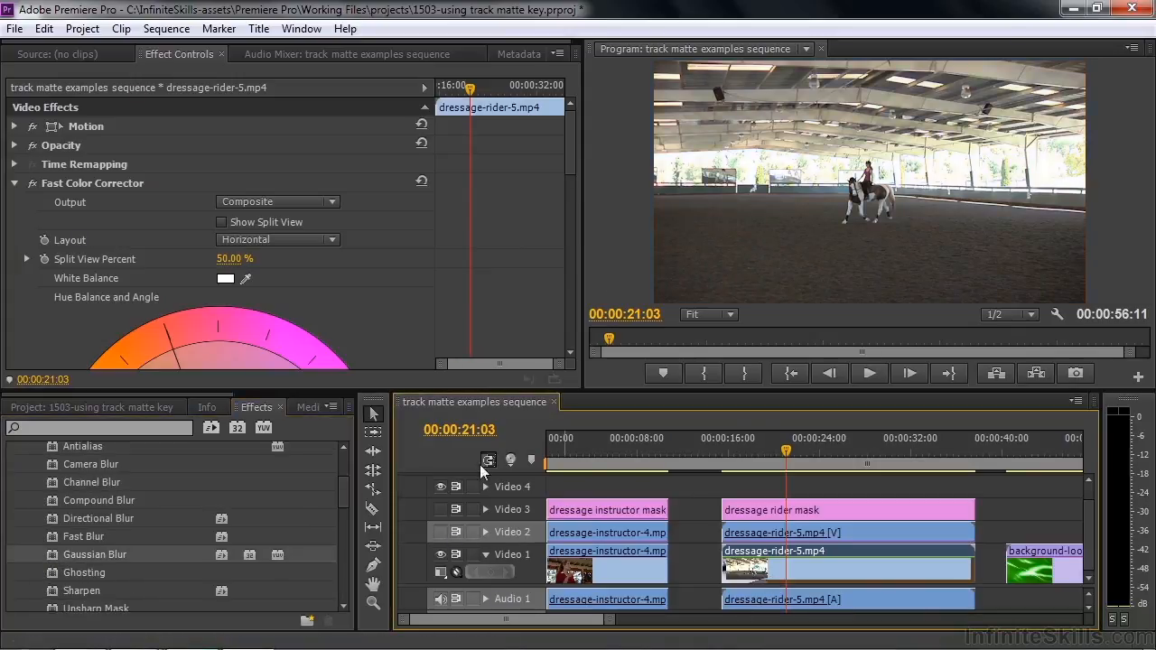
left_click_drag(569, 161, 581, 336)
left_click_drag(229, 302, 244, 301)
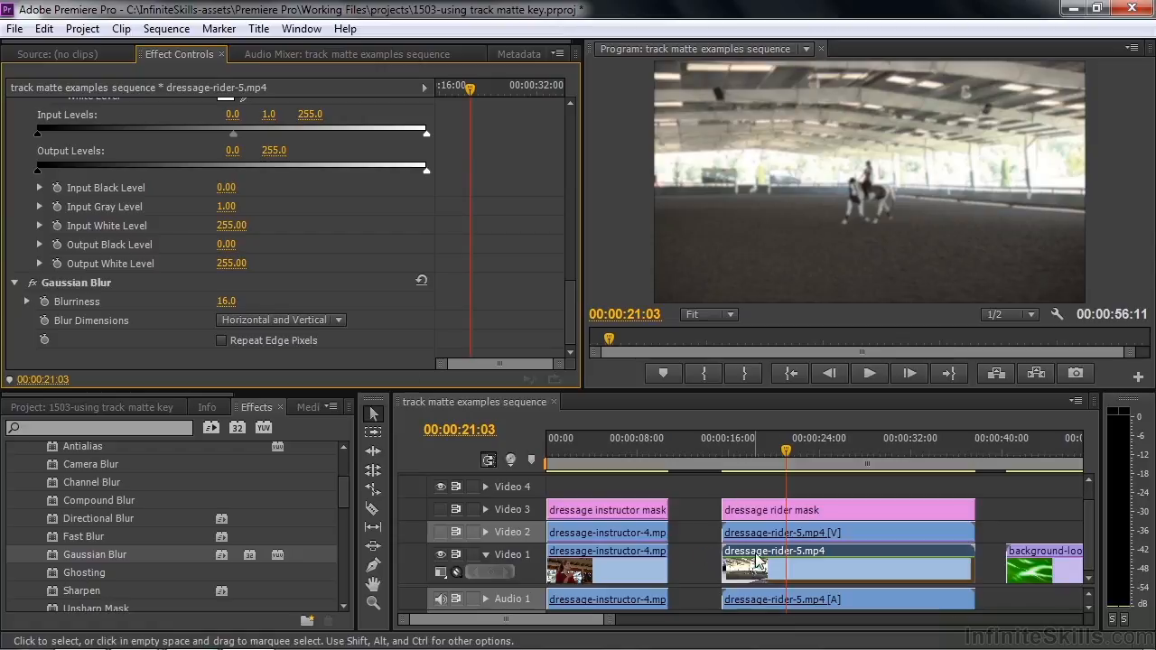
Show Video 2 again, apply Track Matte Key to its rider clip, and collapse the Fast Color Corrector settings
left_click(807, 535)
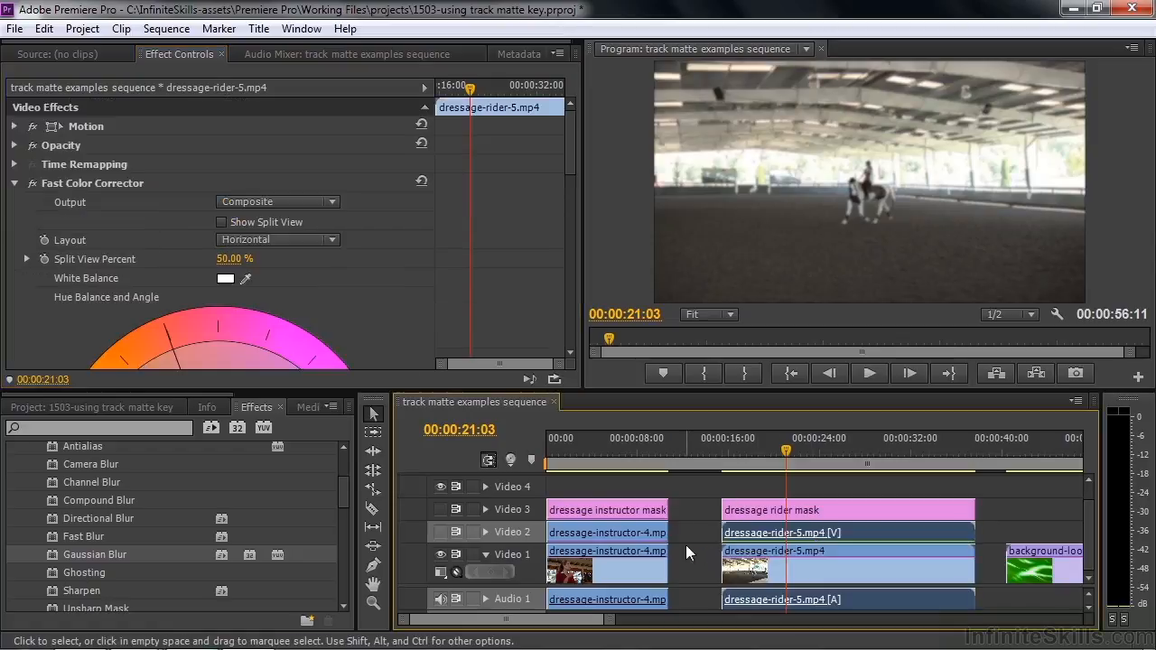
left_click(439, 531)
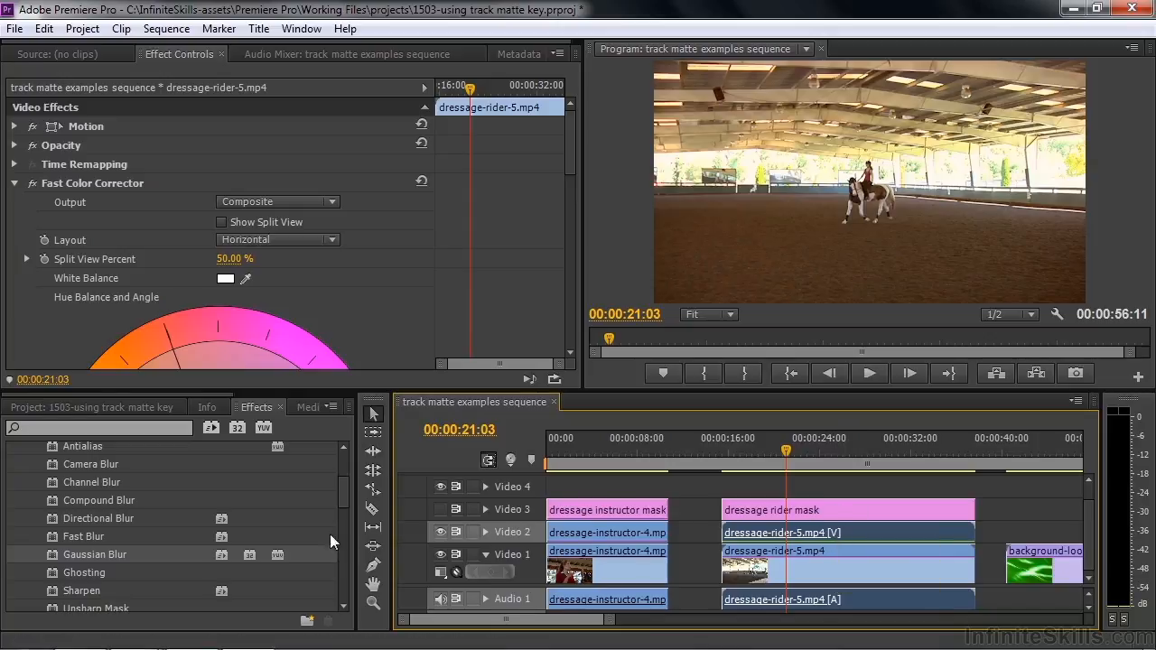
left_click_drag(343, 493, 344, 586)
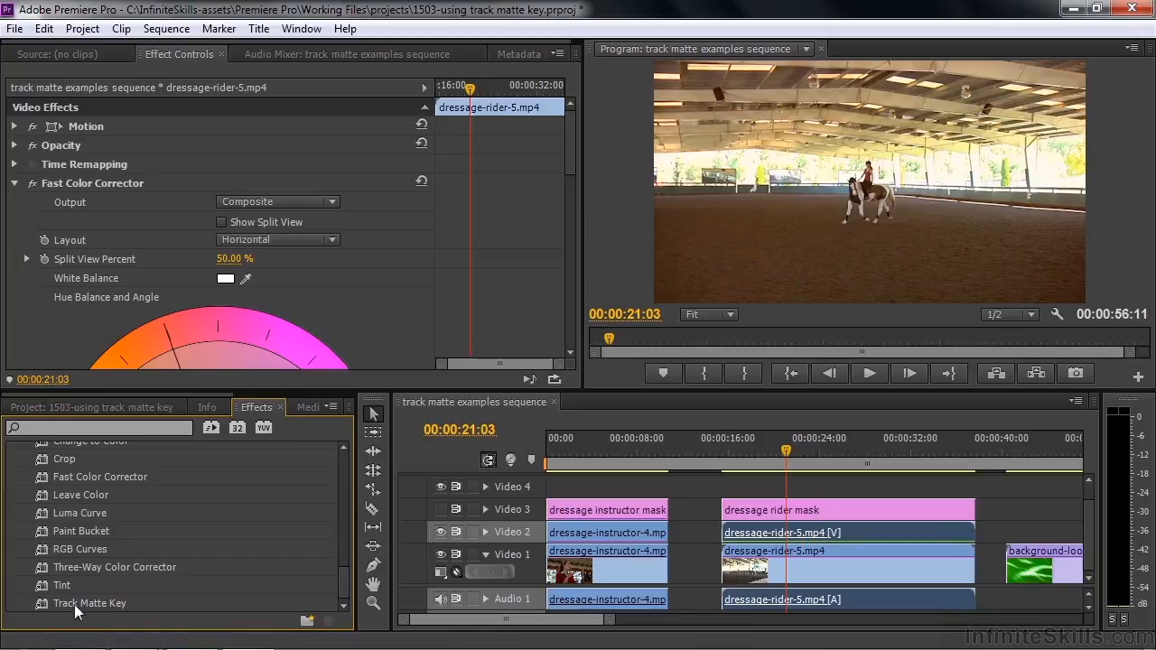
left_click(47, 607)
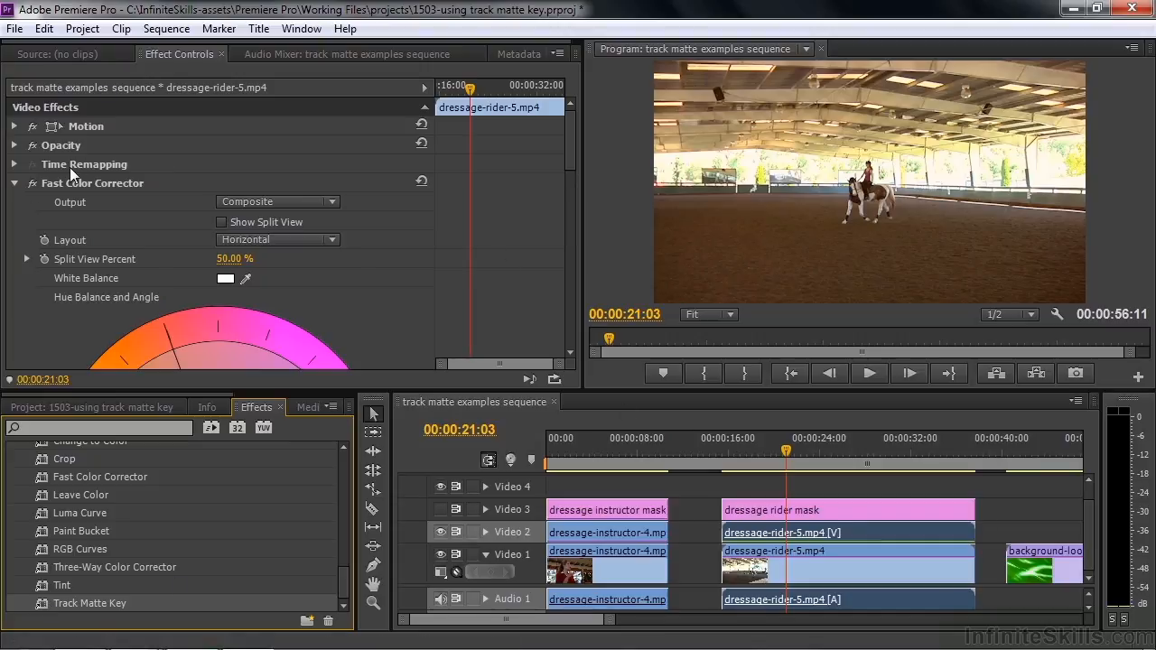
left_click(13, 184)
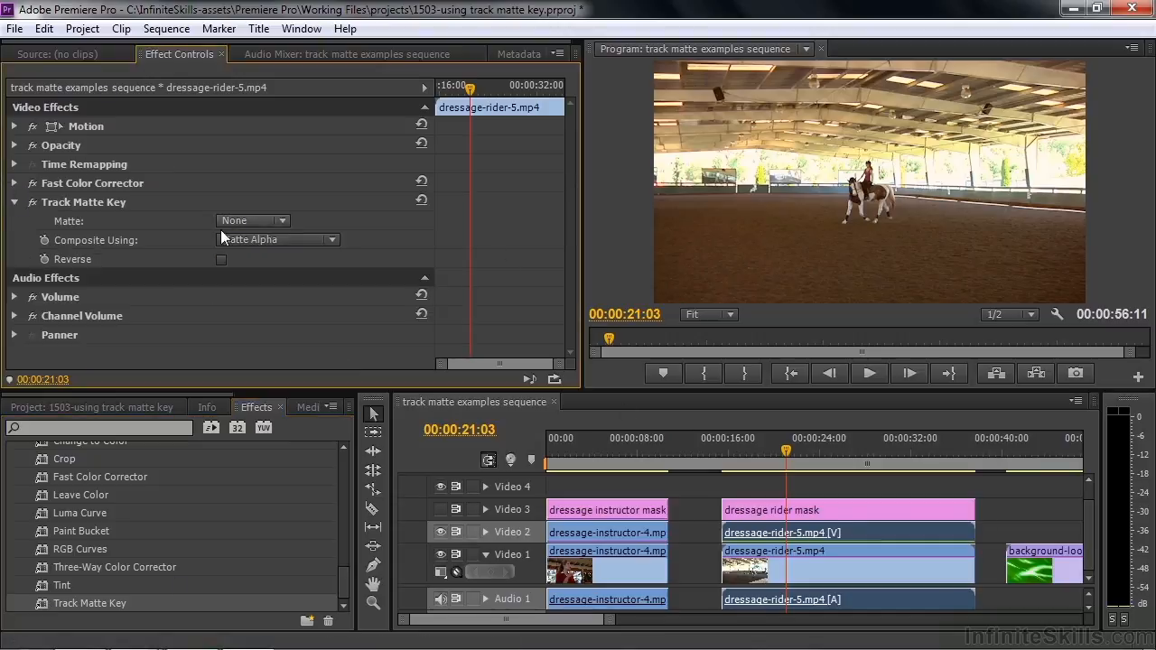
Move the dressage rider mask title from Video 3 up to Video 4 at the same time position and show Video 3
left_click(280, 221)
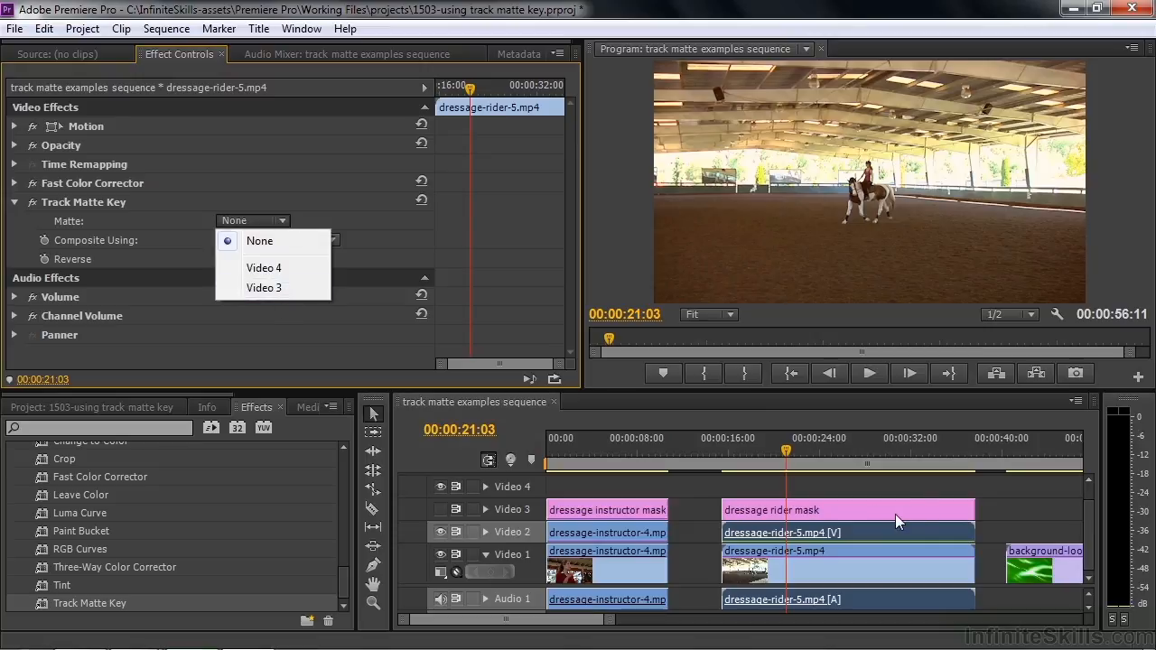
left_click(871, 506)
left_click_drag(872, 506, 871, 498)
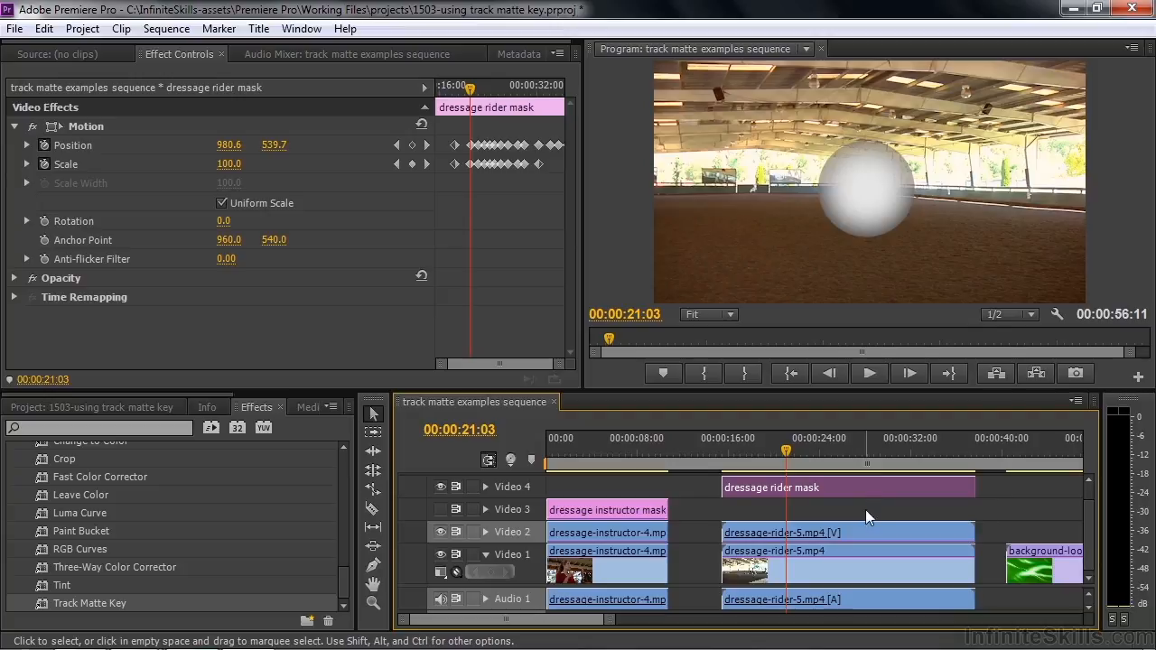
left_click(442, 510)
Set the Video 2 rider clip's Track Matte Key to matte Video 4 with Matte Luma compositing and preview it
left_click(859, 530)
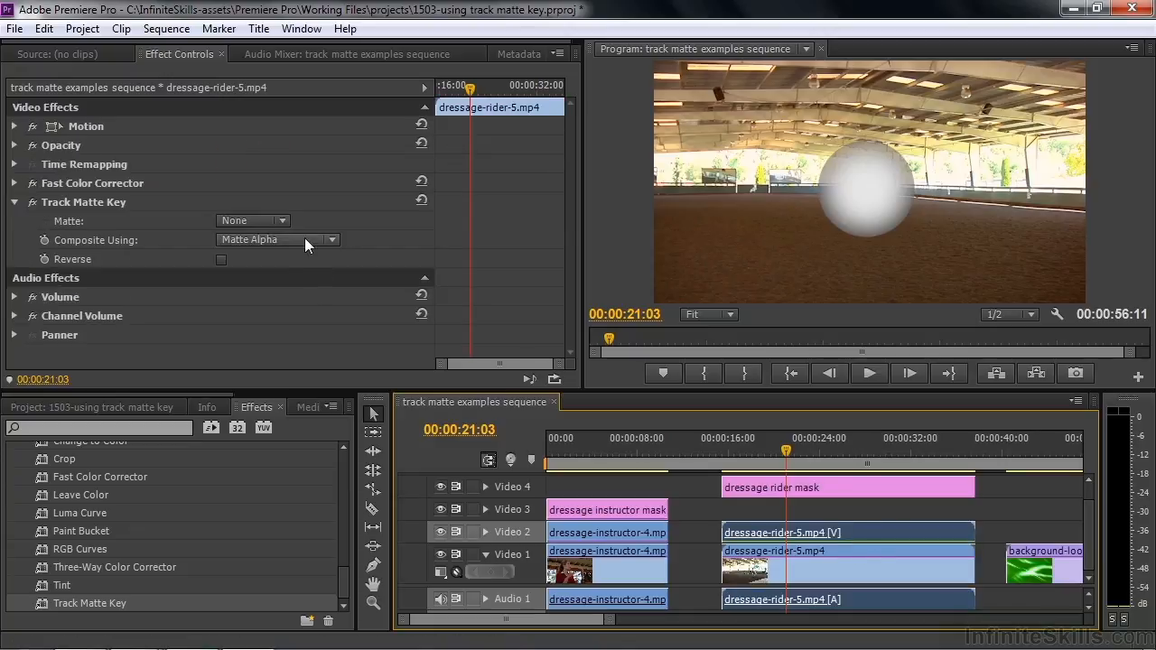
left_click(282, 220)
left_click(277, 267)
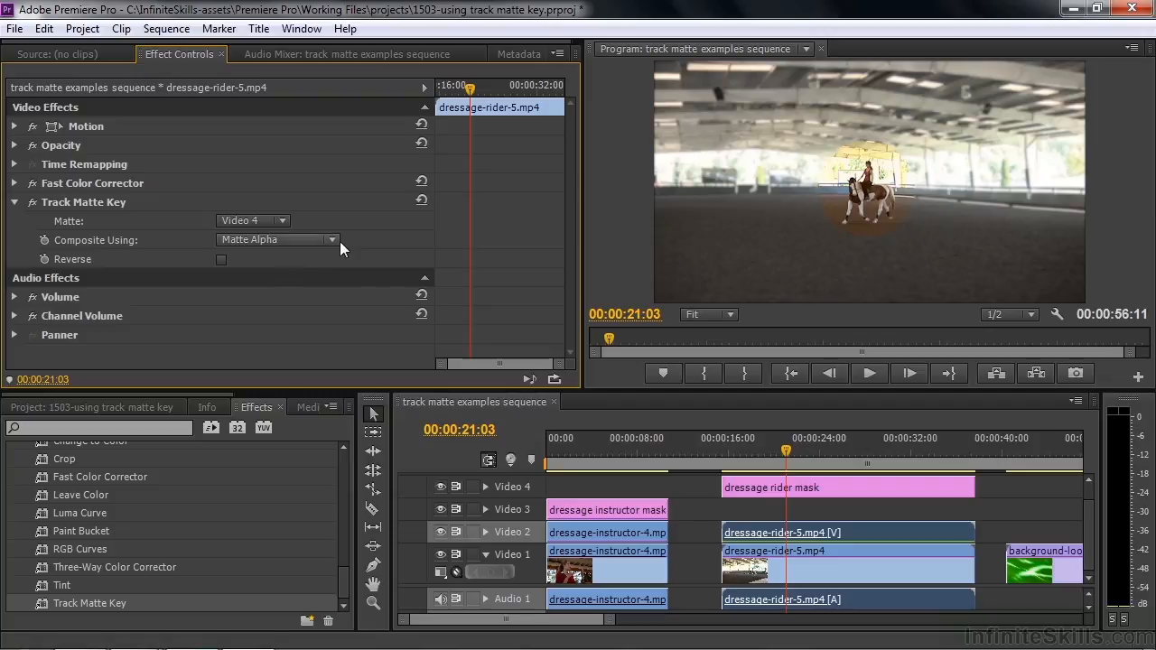
left_click(336, 241)
left_click(294, 283)
key("space")
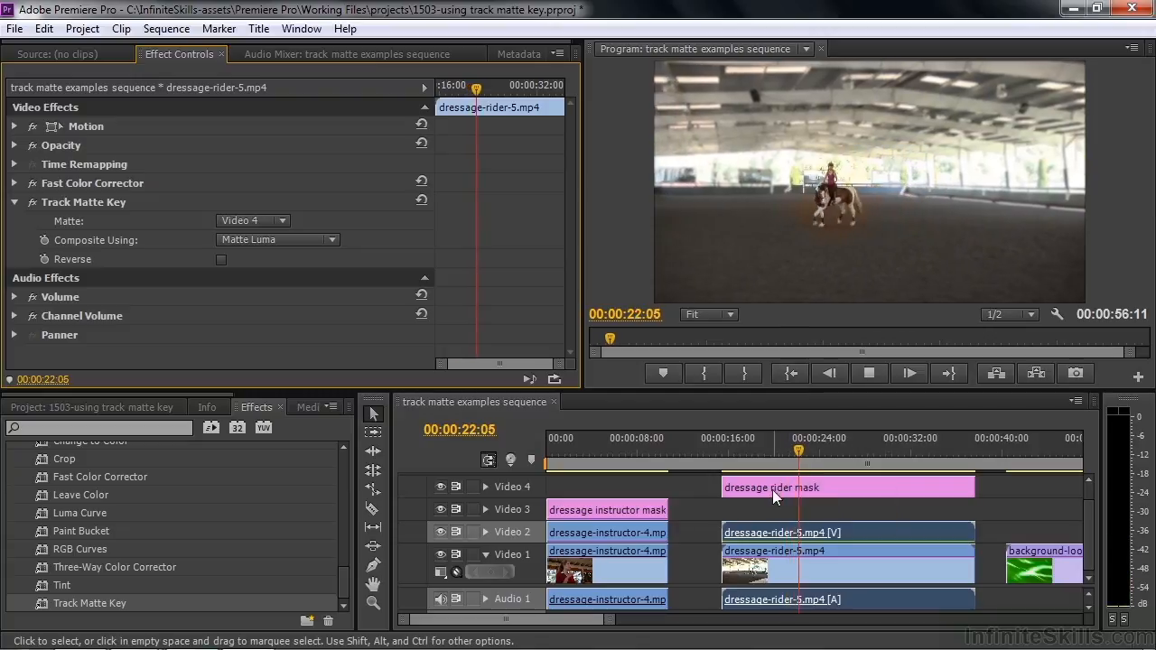
key("space")
Darken the Video 1 rider clip in Fast Color Corrector with Input Black Level 29.58 and Output White Level 196.43, and preview it
left_click(851, 567)
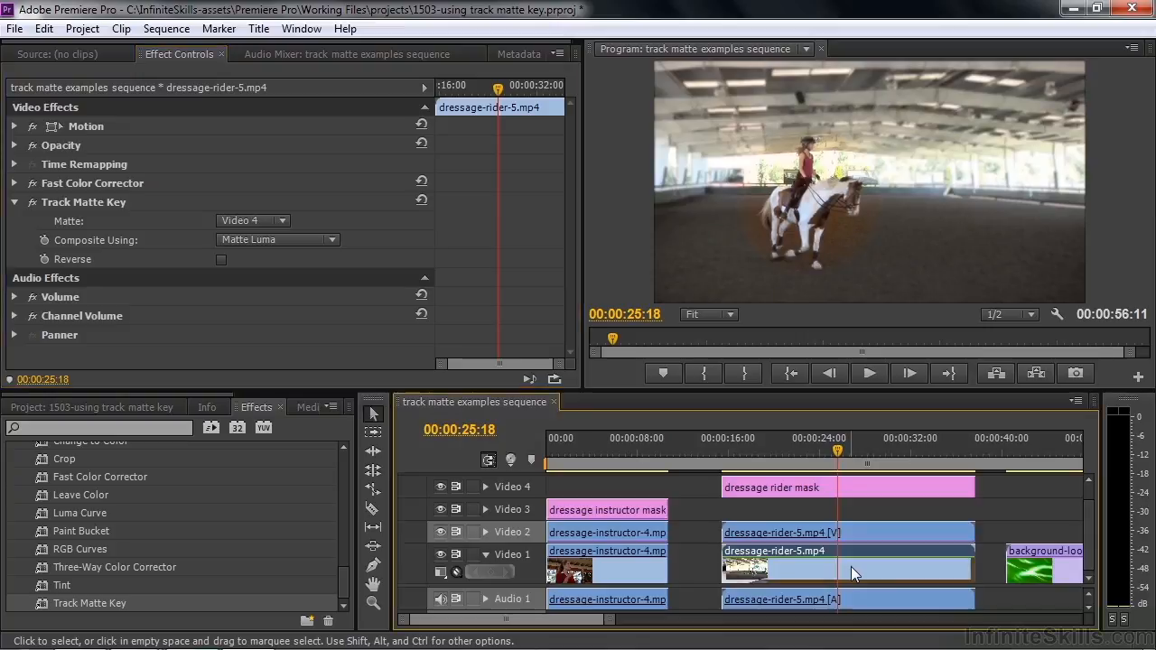
left_click_drag(572, 171, 562, 321)
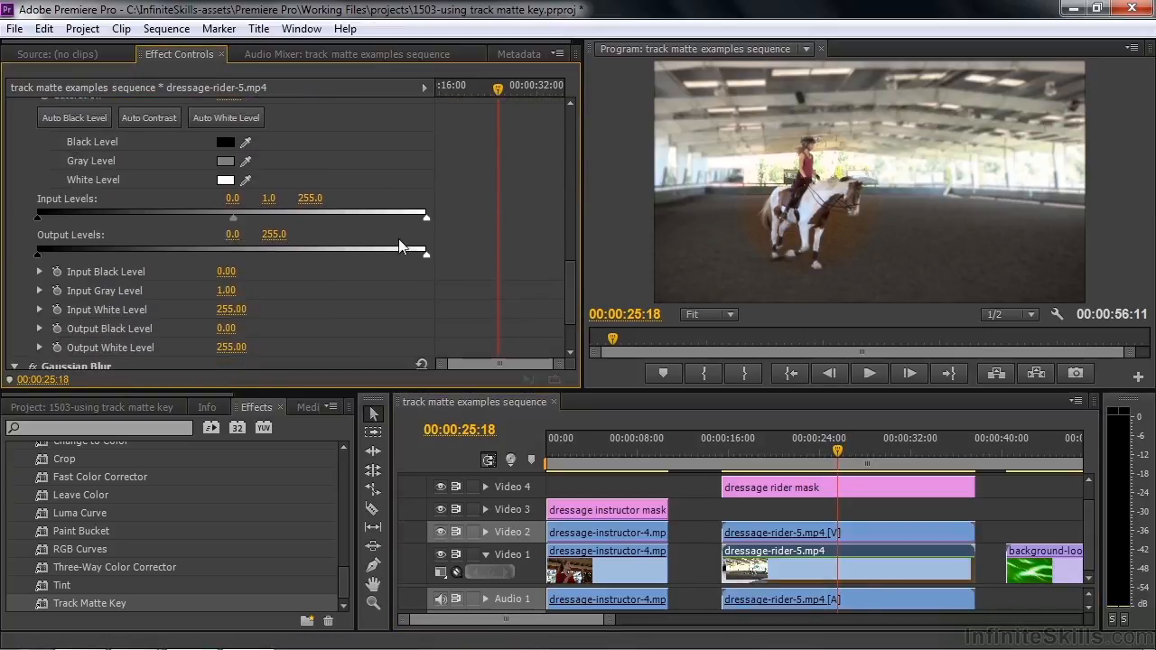
left_click_drag(38, 219, 82, 220)
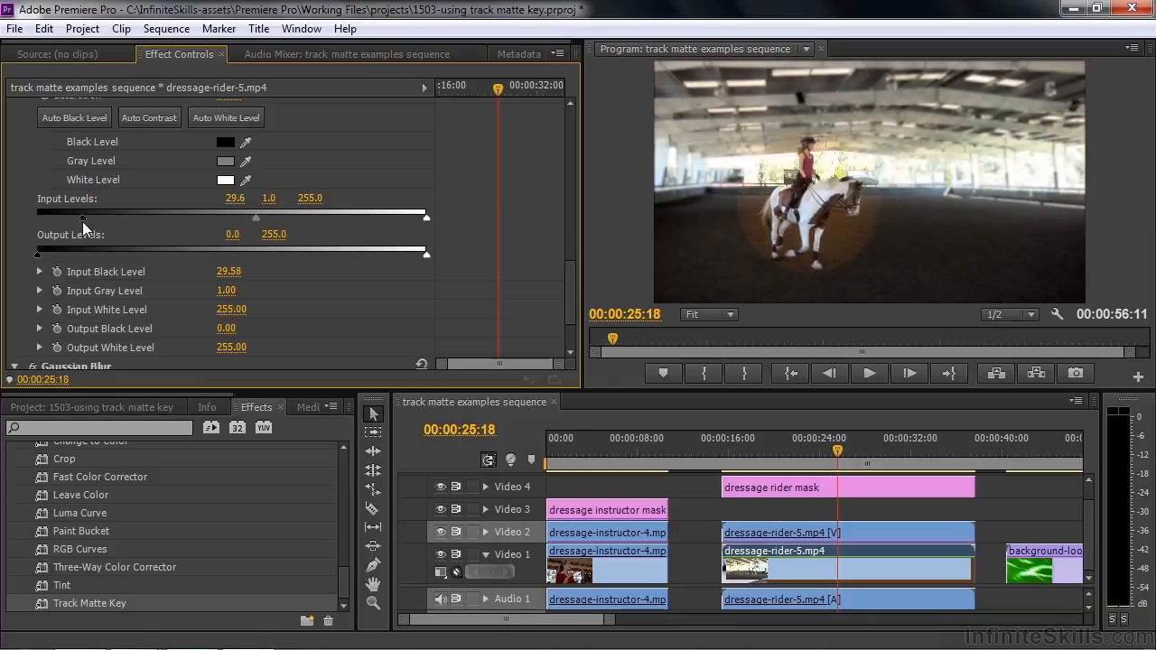
left_click_drag(427, 256, 337, 251)
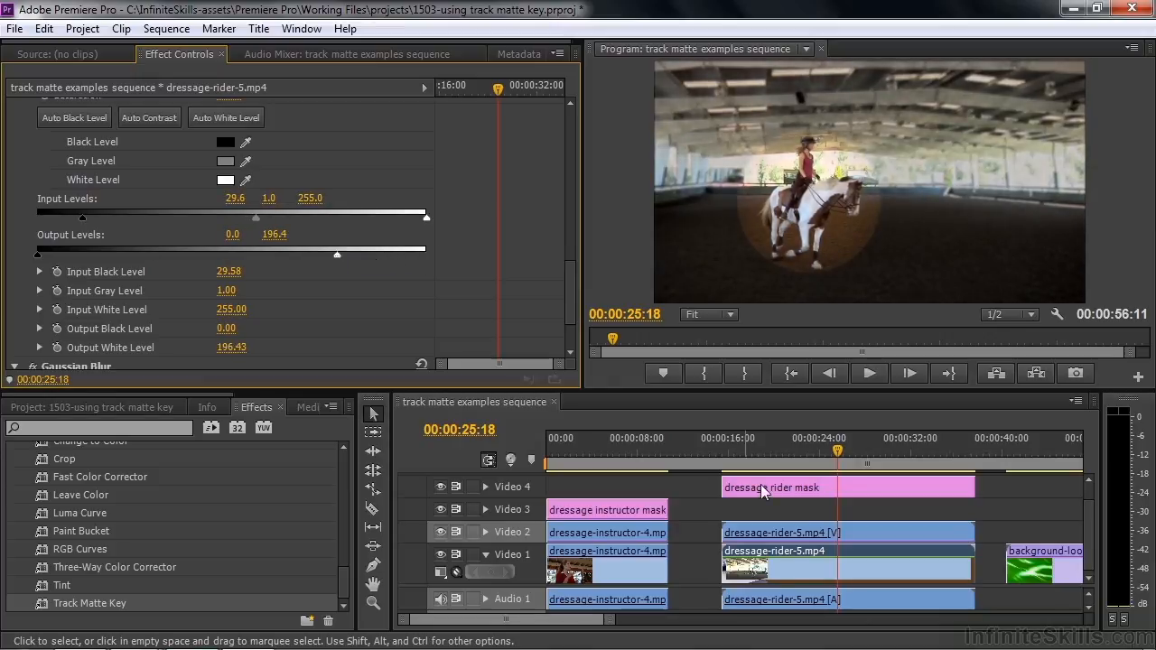
key("space")
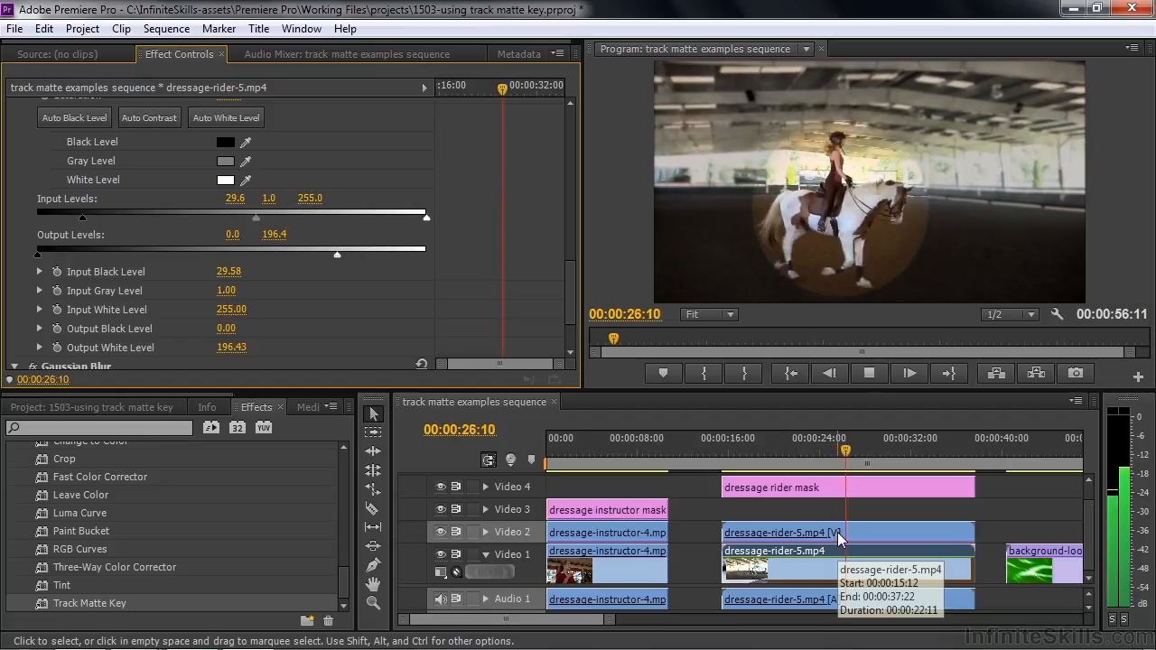
key("space")
Apply Gaussian Blur to the dressage rider mask title on Video 4, set Blurriness to 58, and preview the softened edge
left_click(837, 534)
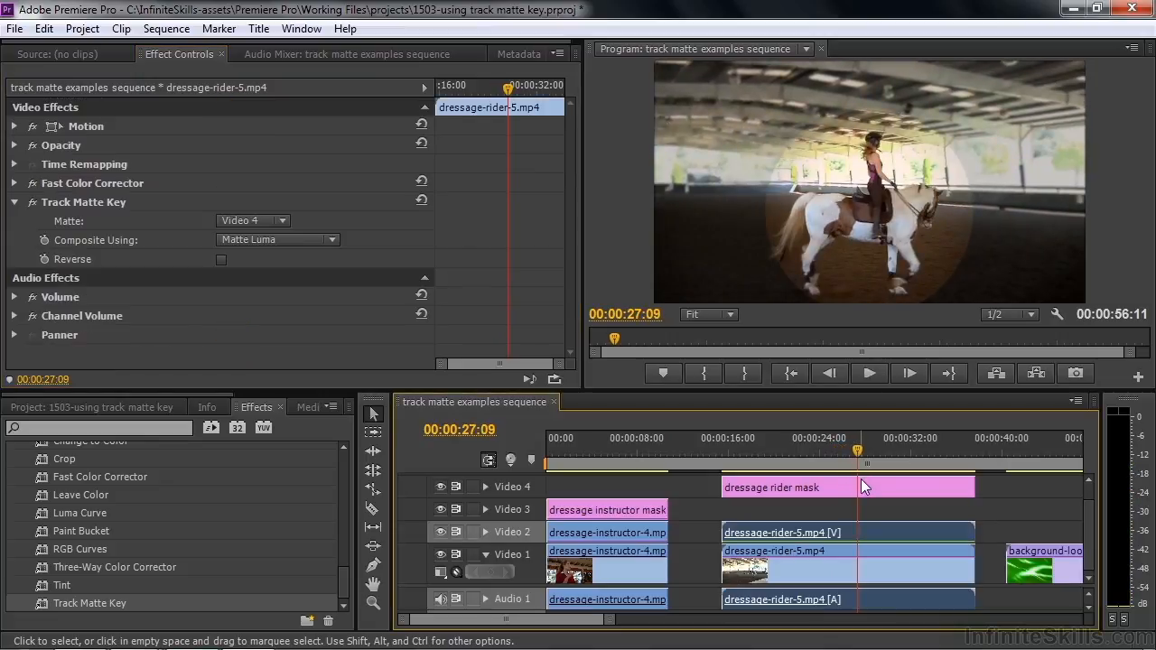
left_click(862, 480)
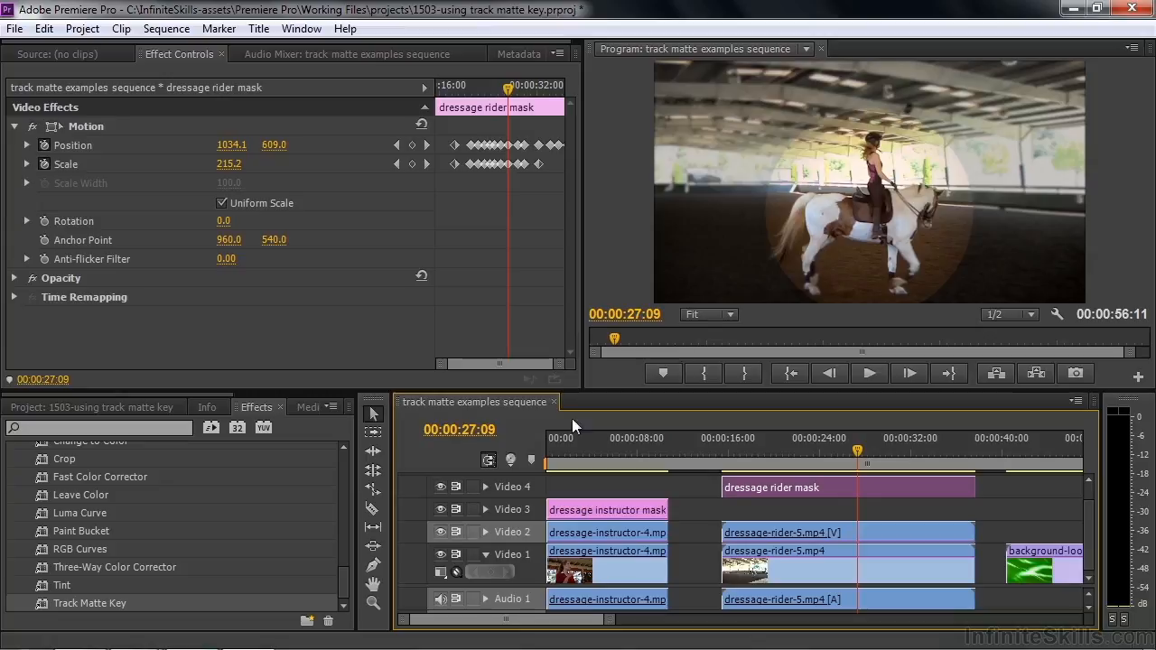
left_click_drag(349, 581, 345, 494)
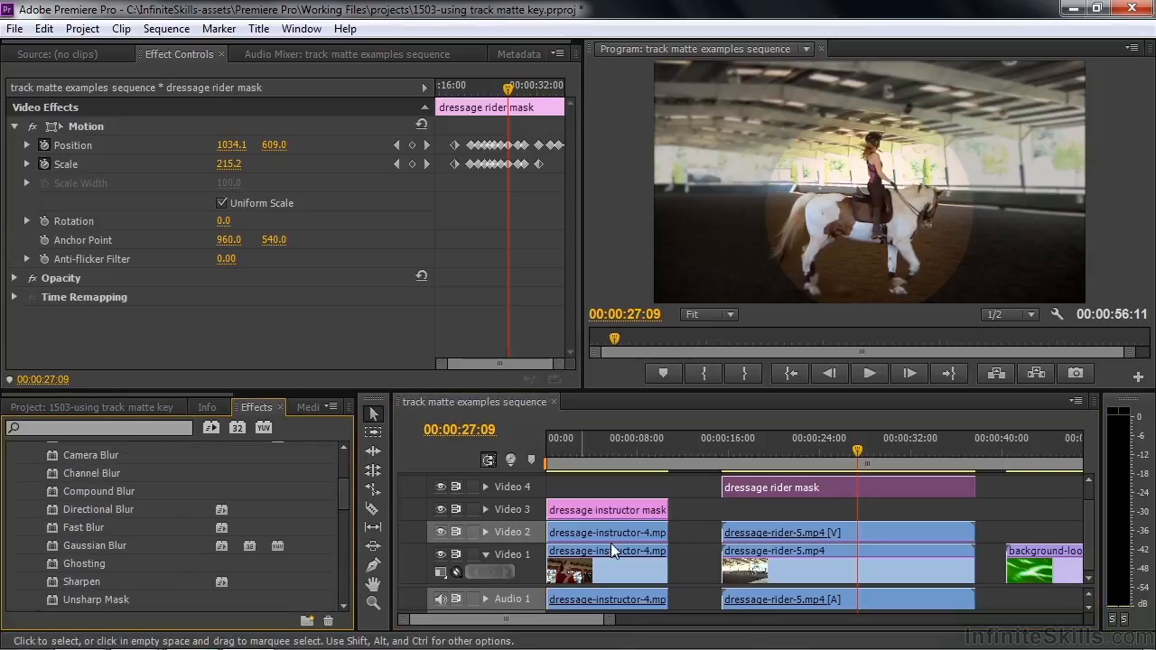
double_click(54, 542)
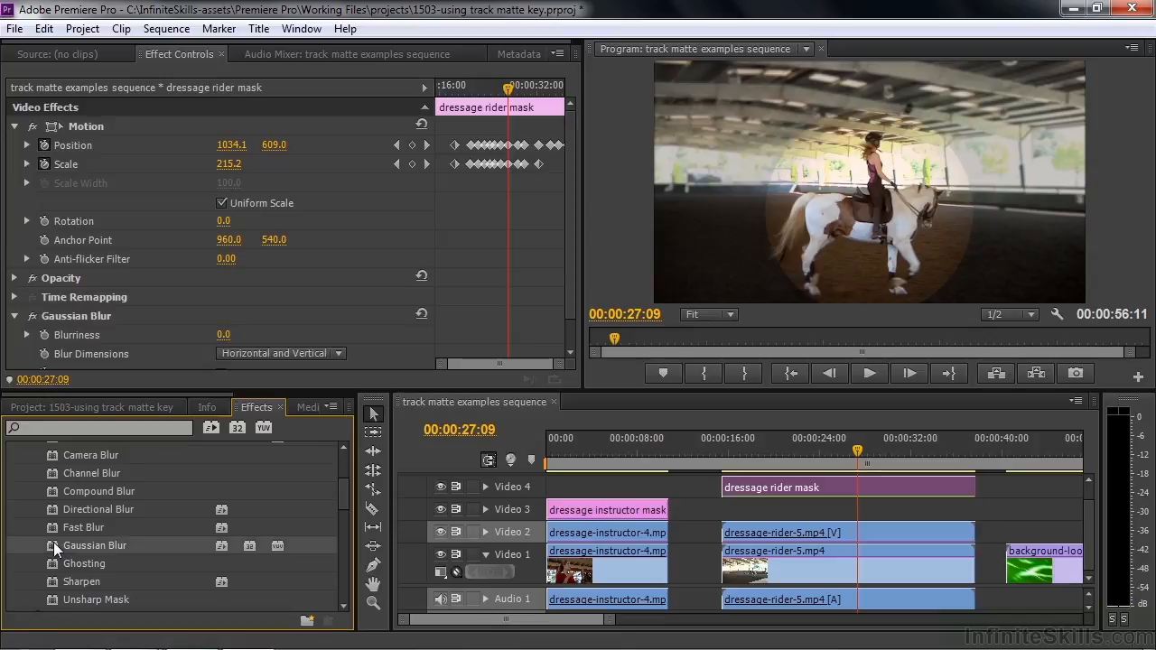
left_click_drag(223, 335, 274, 335)
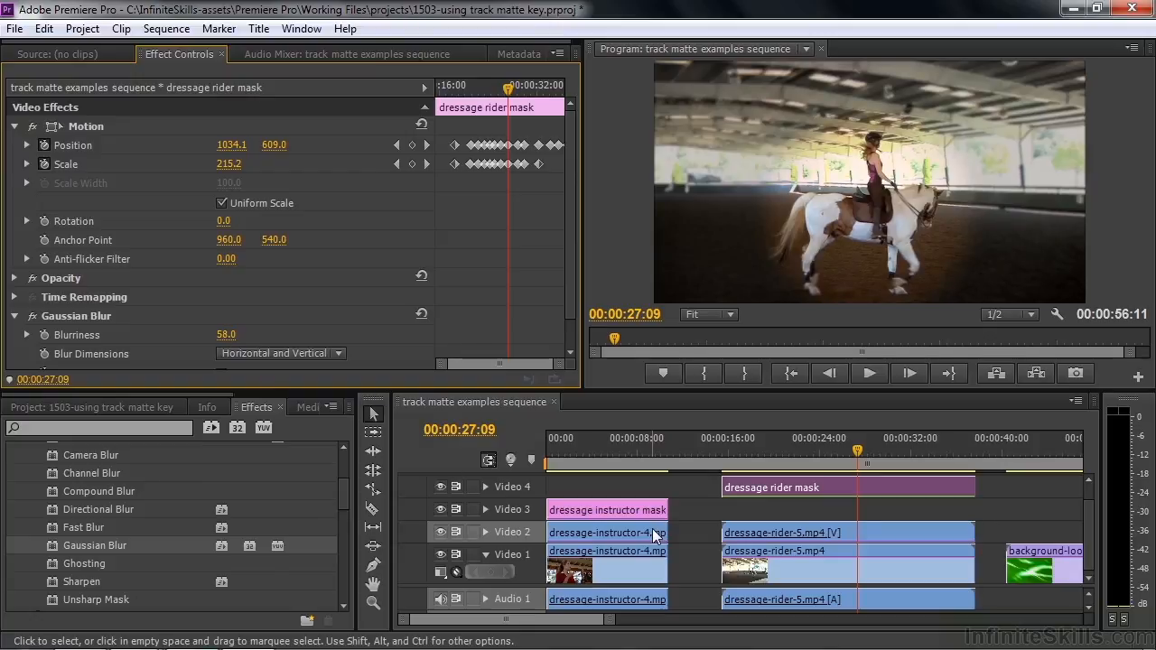
key("space")
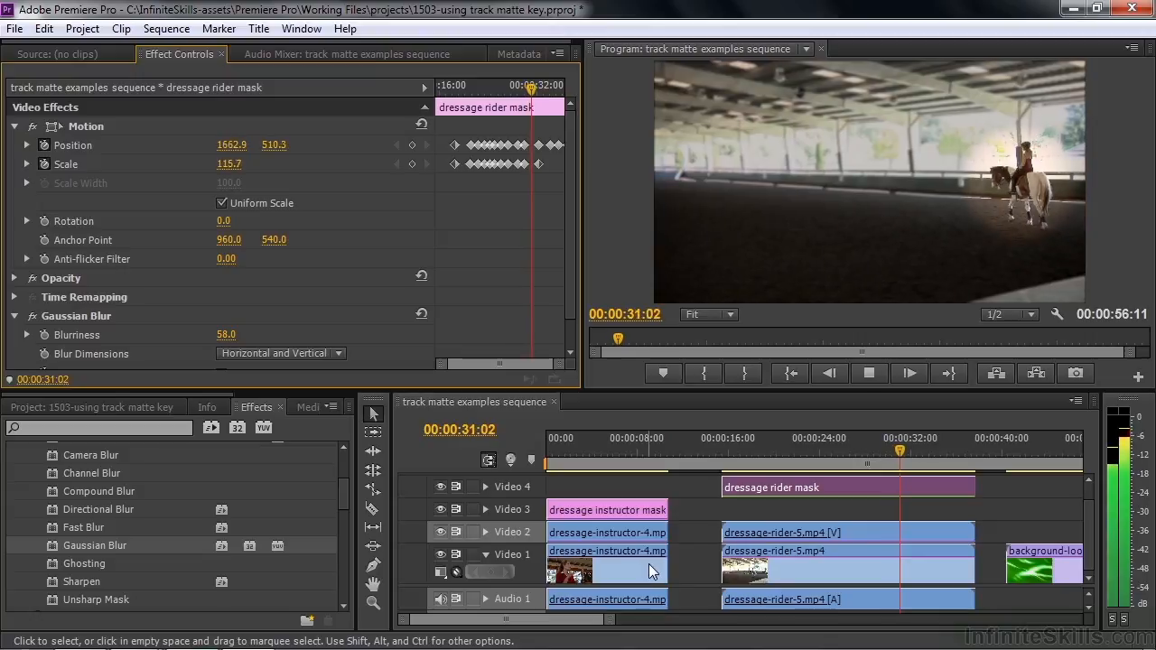
key("space")
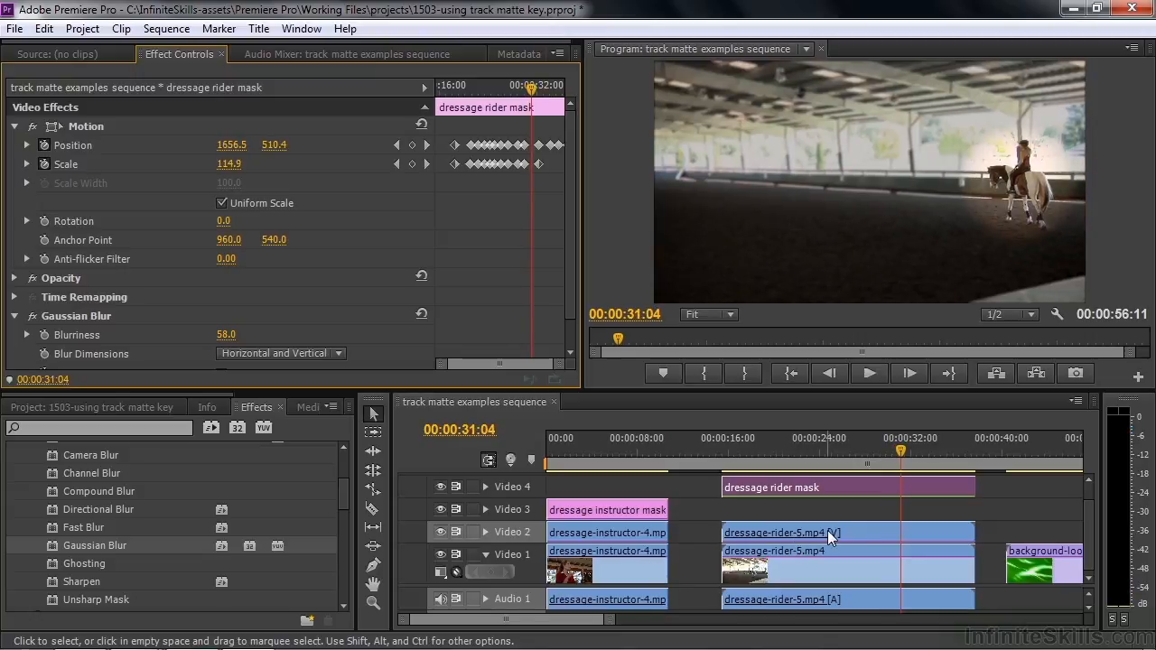
Replace the rider clip on Video 1 with background-looping-1.mp4, aligned to the rider mask's start, and play it from 00:00:20:19
left_click(804, 554)
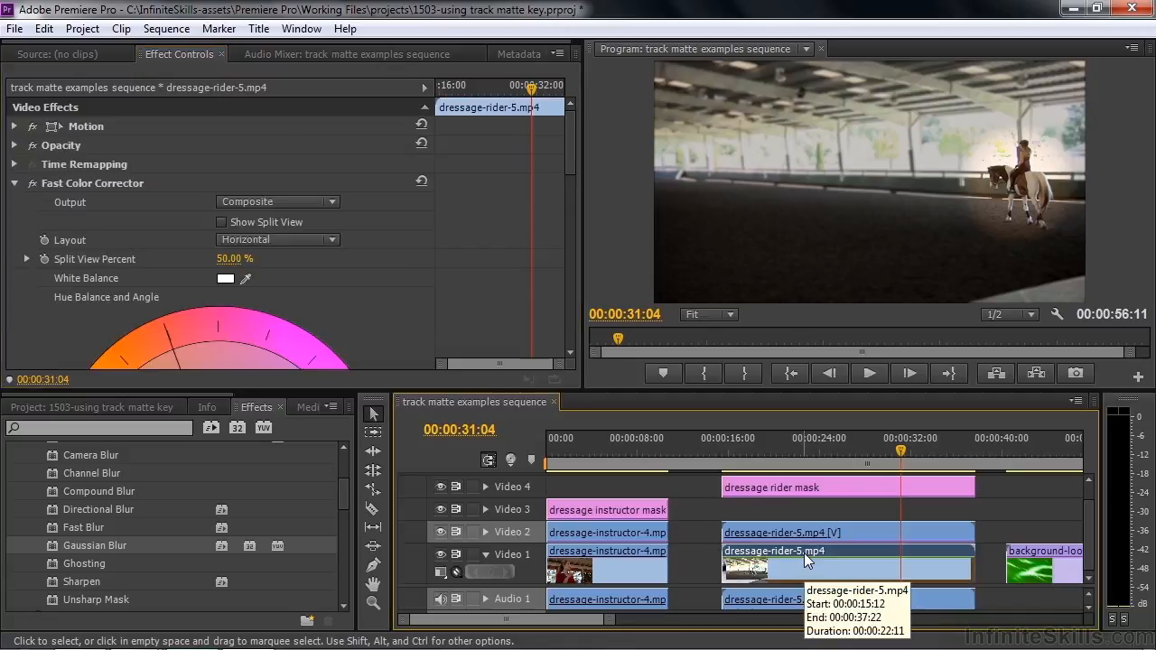
key("Delete")
left_click_drag(1065, 558, 781, 561)
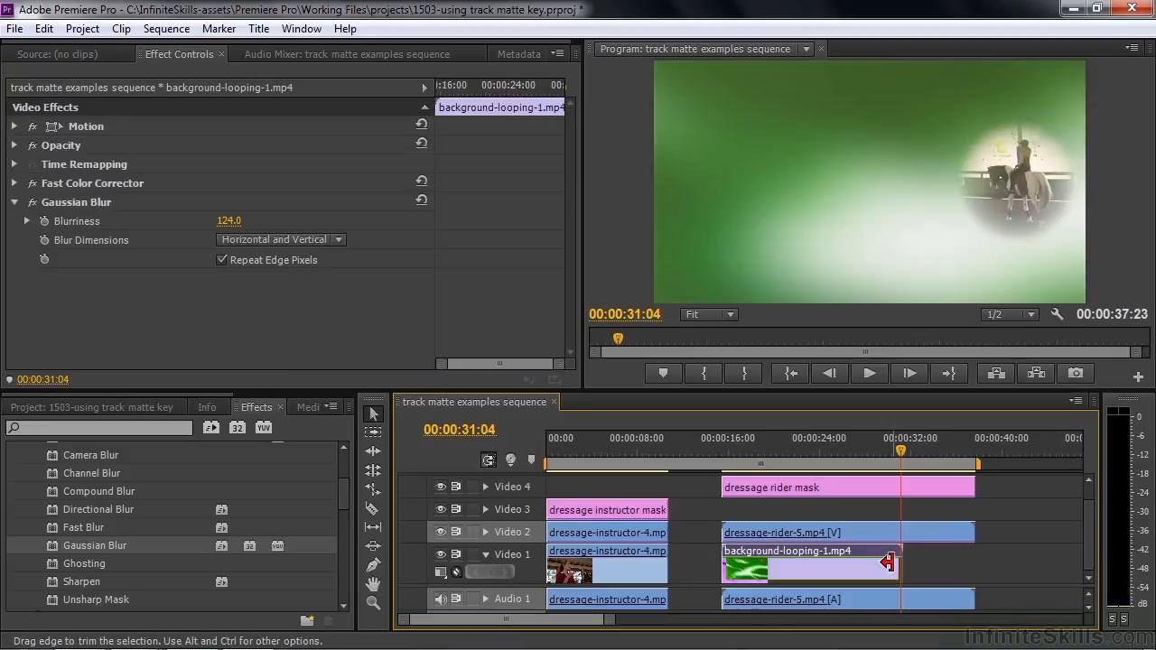
left_click_drag(901, 451, 783, 462)
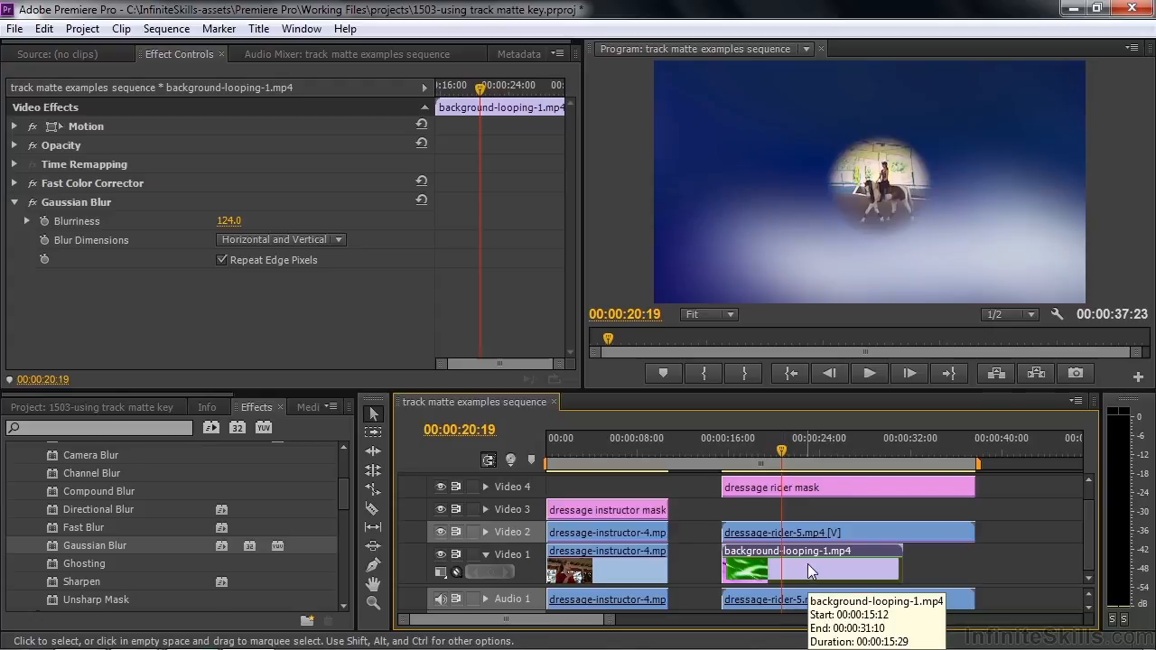
key("space")
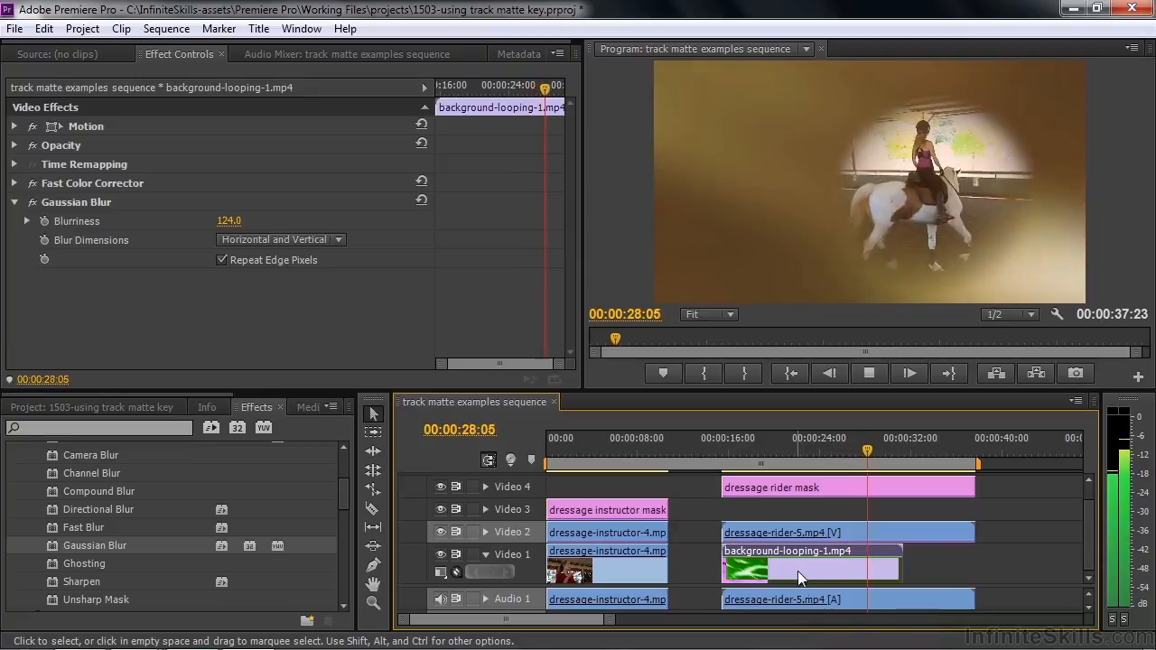
key("space")
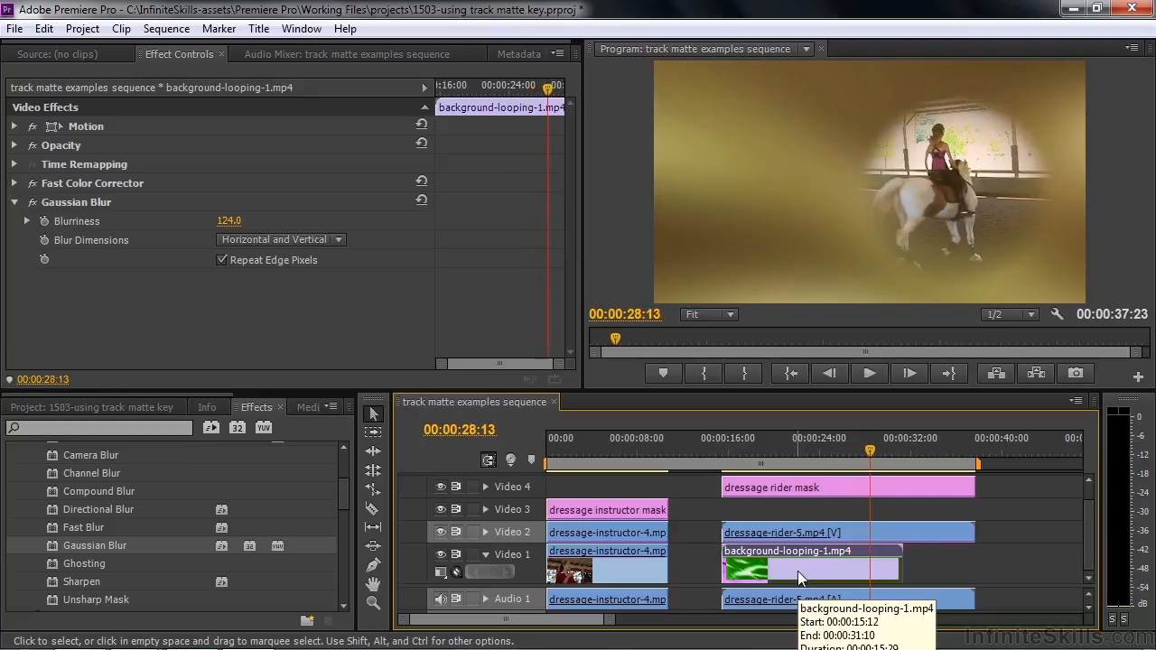